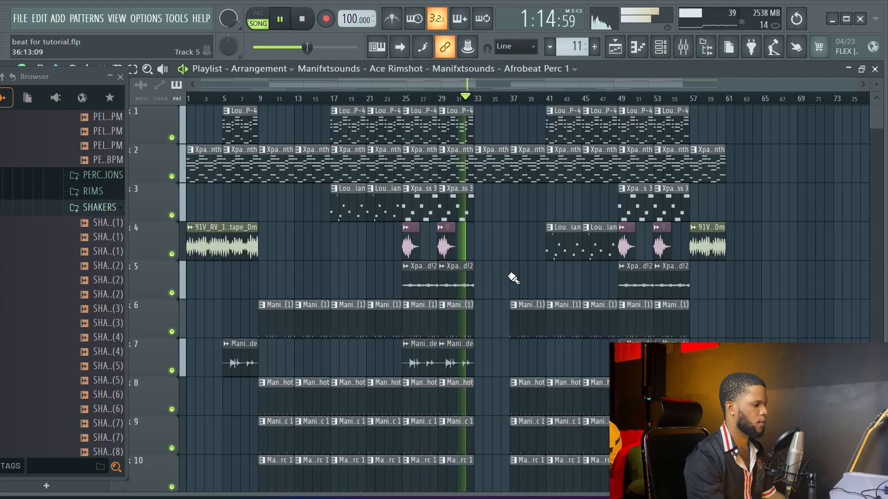
- Examine the track layout across the whole playlist arrangement while the song plays, and stop playback at the end
scroll(515, 280, down, 3)
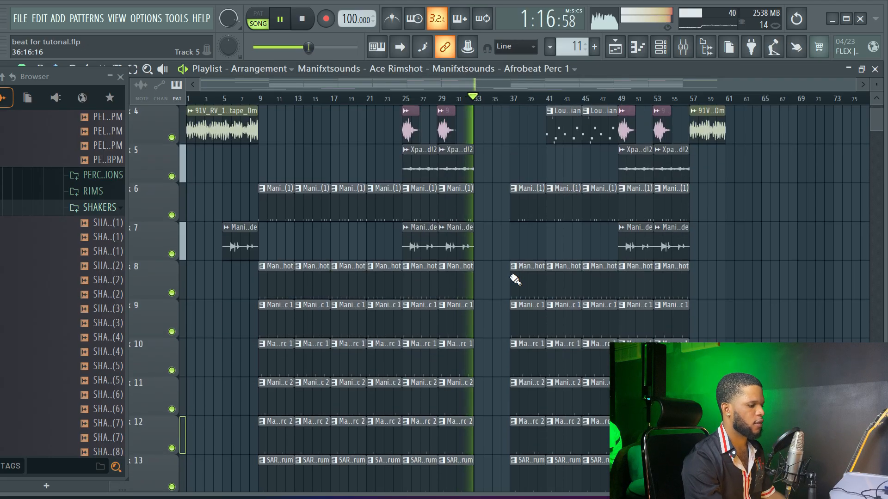
scroll(515, 280, up, 3)
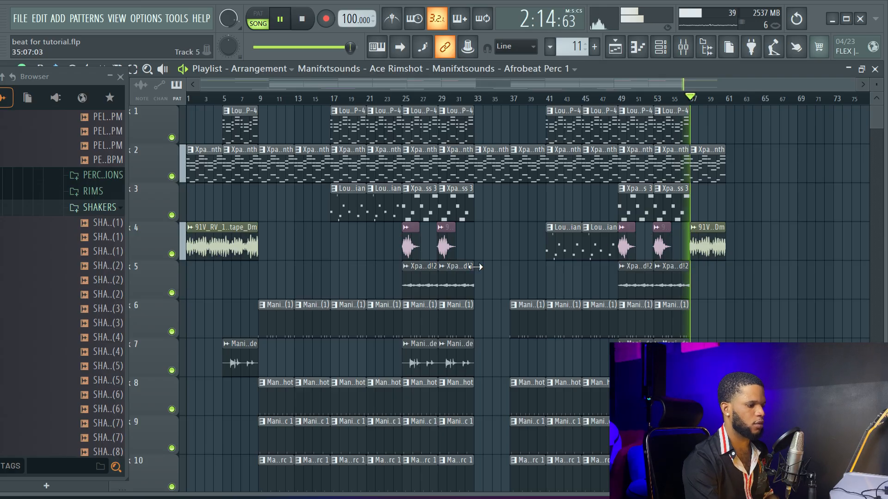
scroll(708, 231, up, 3)
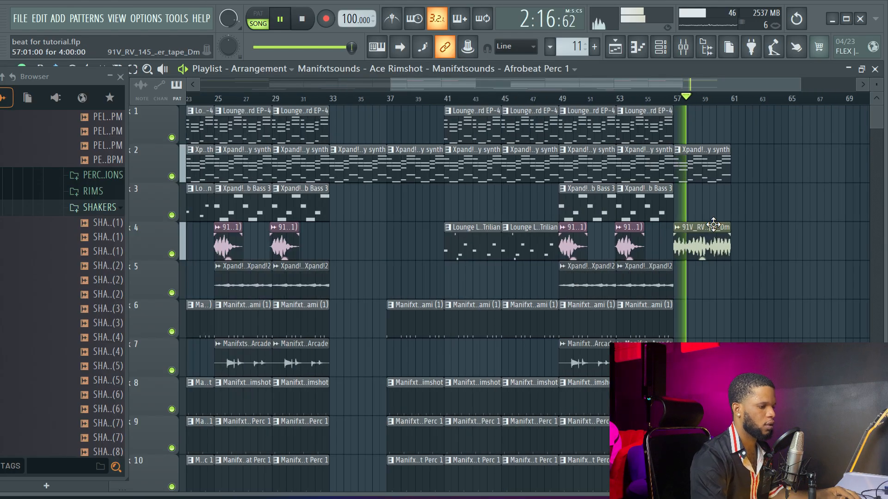
scroll(711, 228, down, 4)
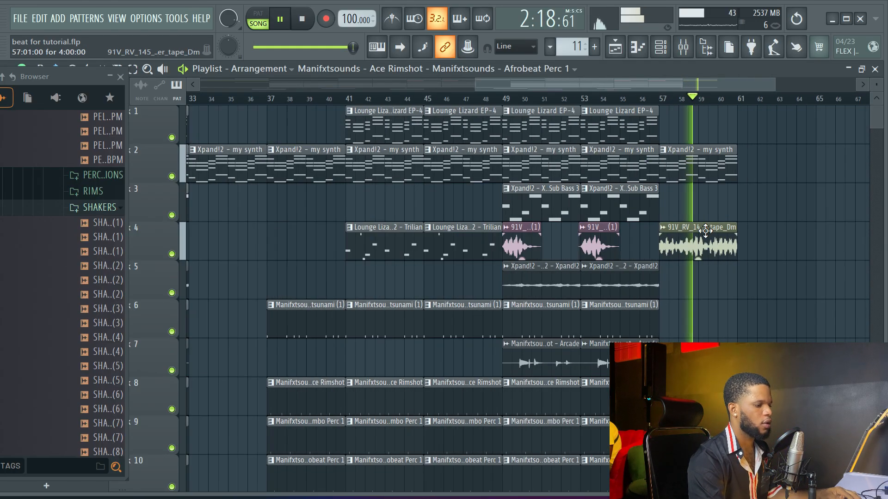
scroll(708, 231, down, 5)
scroll(707, 231, up, 4)
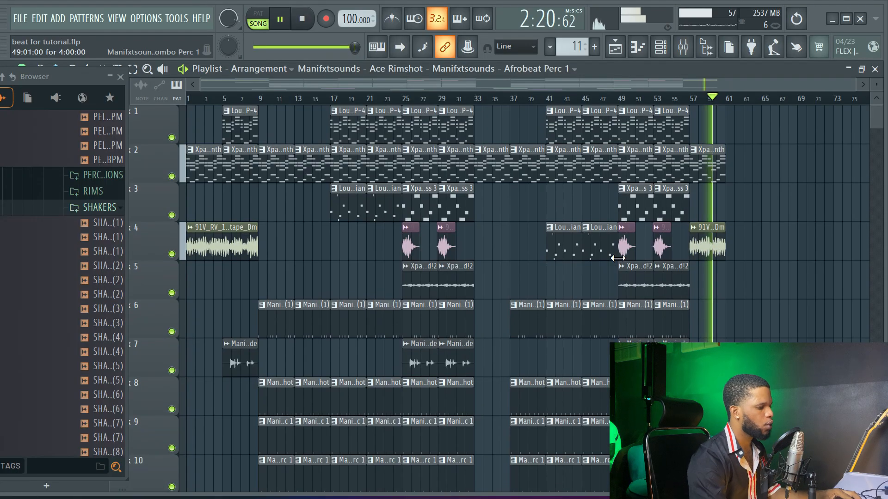
scroll(620, 255, down, 3)
scroll(613, 260, up, 4)
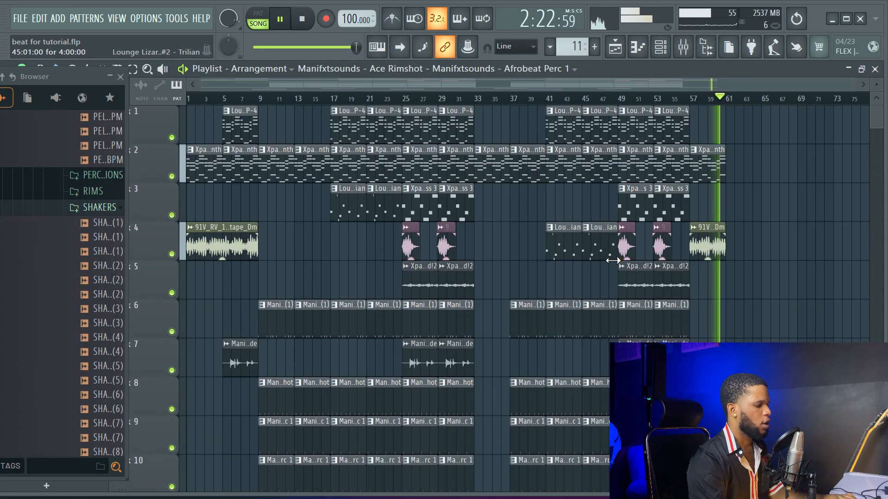
key(space)
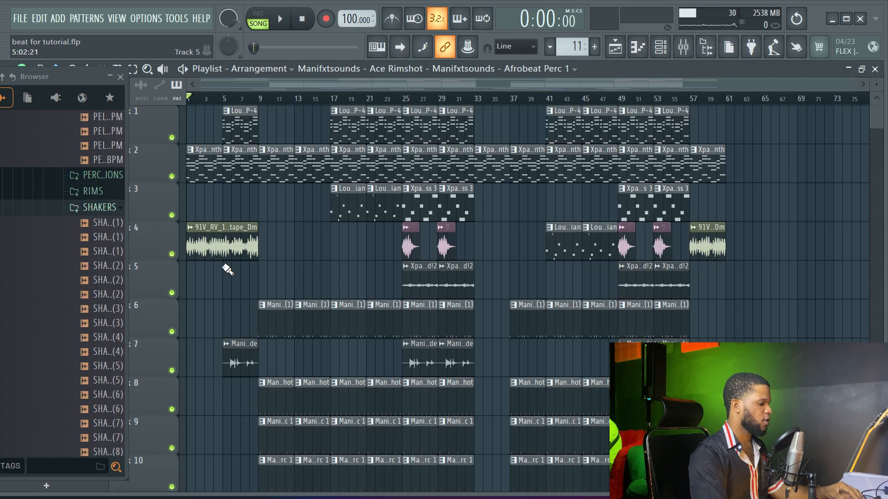
- Examine the intro clips in bars 1 to 9 and compare them with the rest of the arrangement
scroll(197, 280, up, 5)
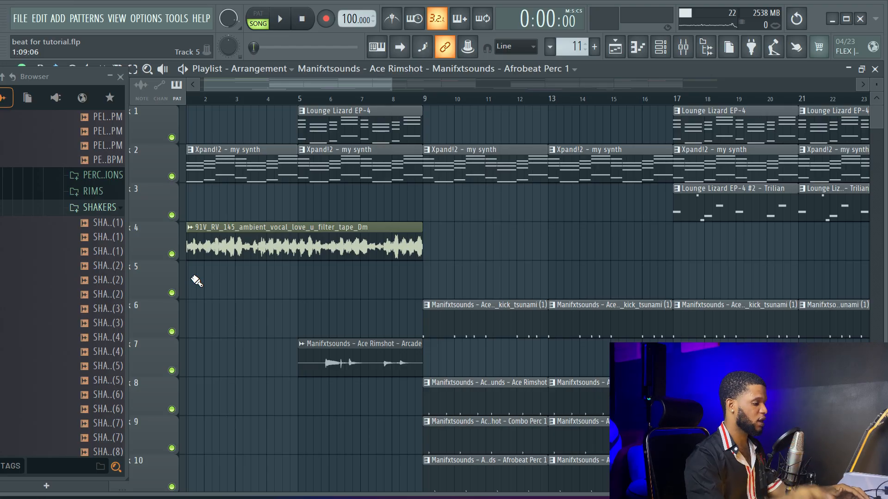
scroll(285, 323, down, 3)
scroll(216, 323, up, 2)
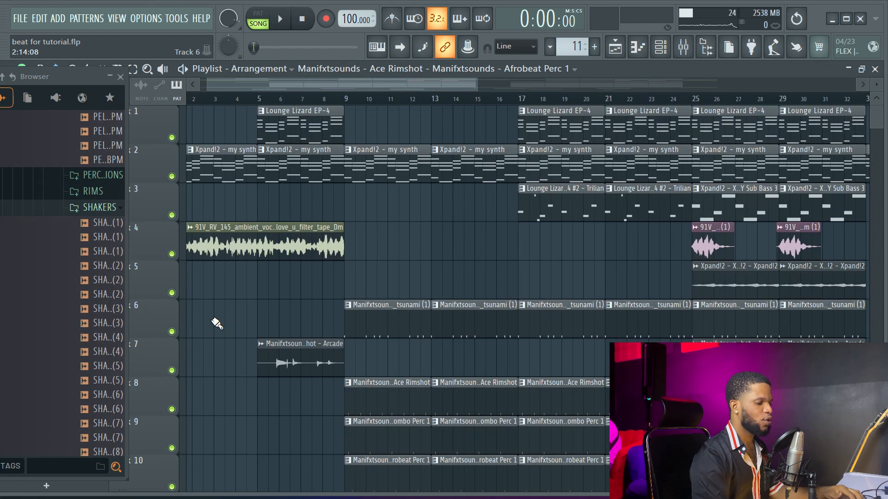
scroll(229, 330, down, 3)
scroll(262, 330, down, 2)
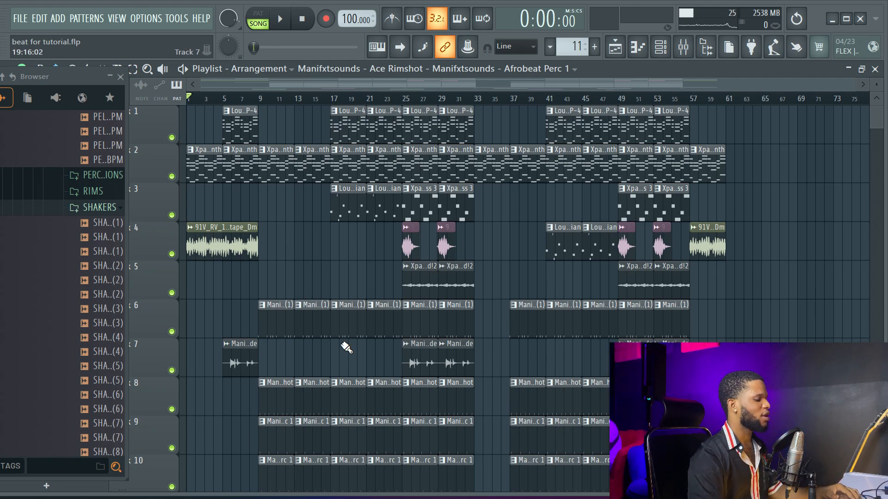
scroll(160, 293, up, 3)
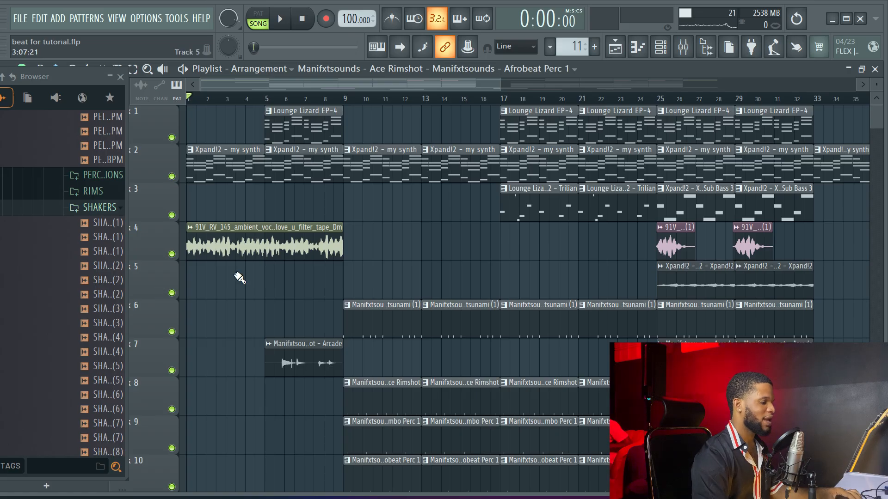
scroll(239, 277, down, 3)
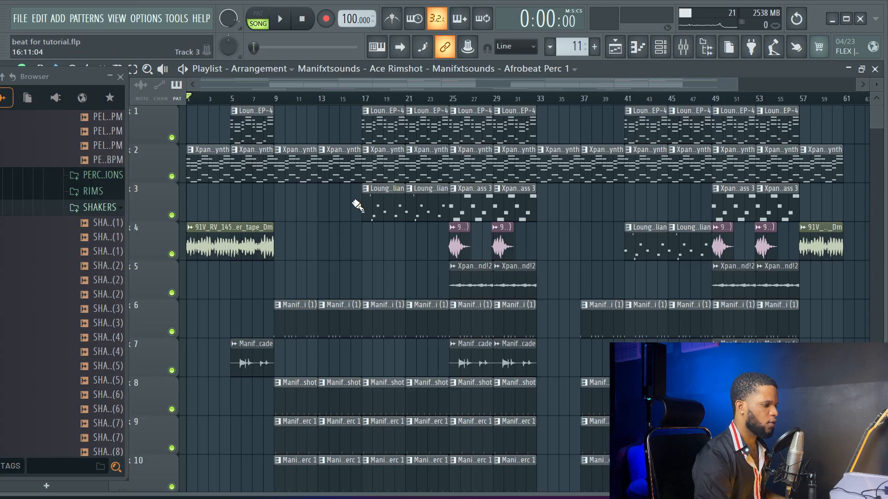
- Solo track 2 in the playlist, start playback, and select the "Xpand!2 - my synth" pattern
right_click(172, 177)
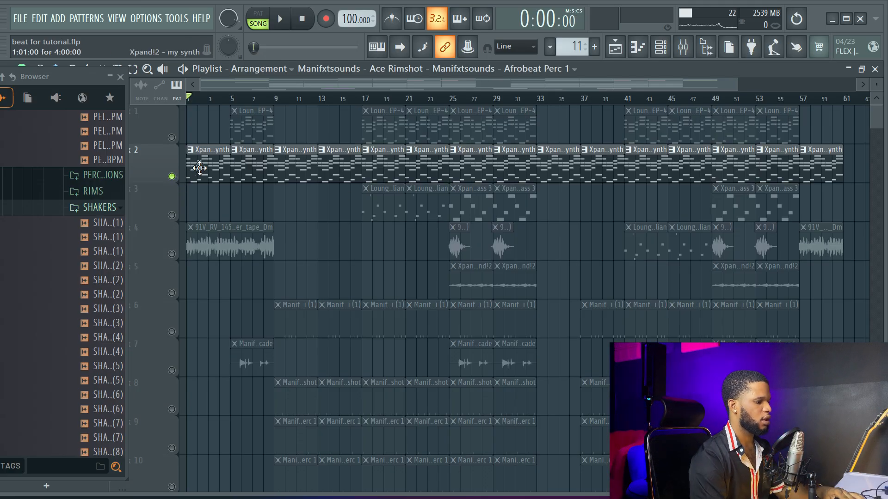
key(space)
click(661, 47)
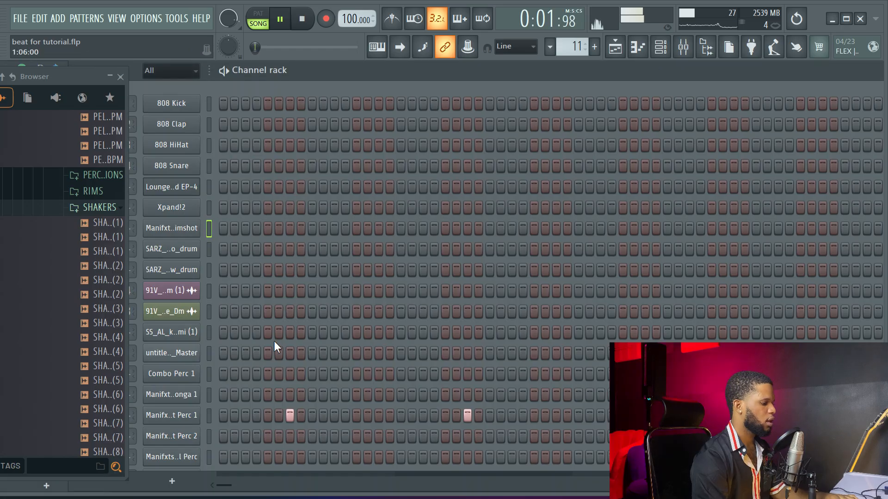
click(642, 44)
click(309, 172)
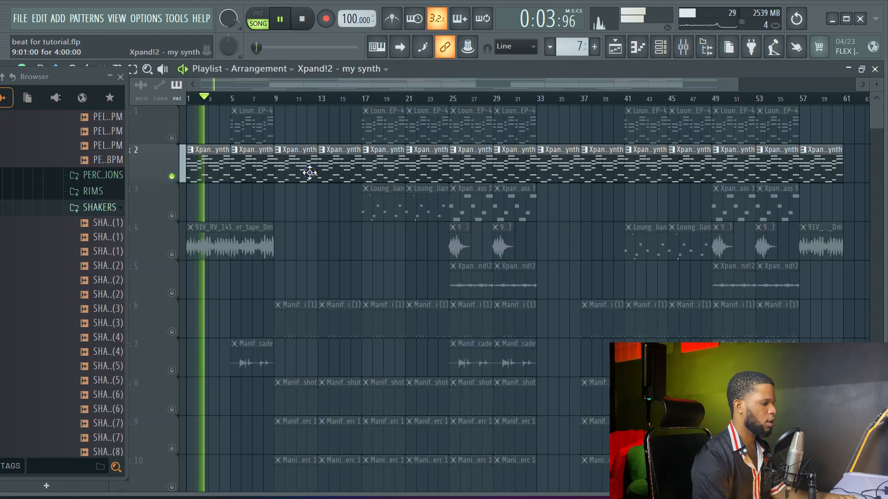
- Find the "my synth" channel in the channel rack and open its Xpand!2 instrument
click(661, 47)
scroll(285, 245, down, 8)
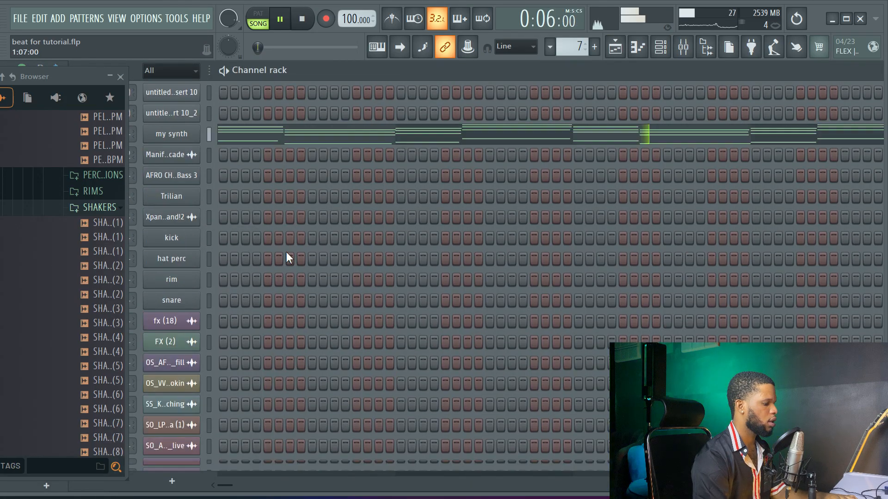
scroll(286, 251, up, 4)
click(184, 239)
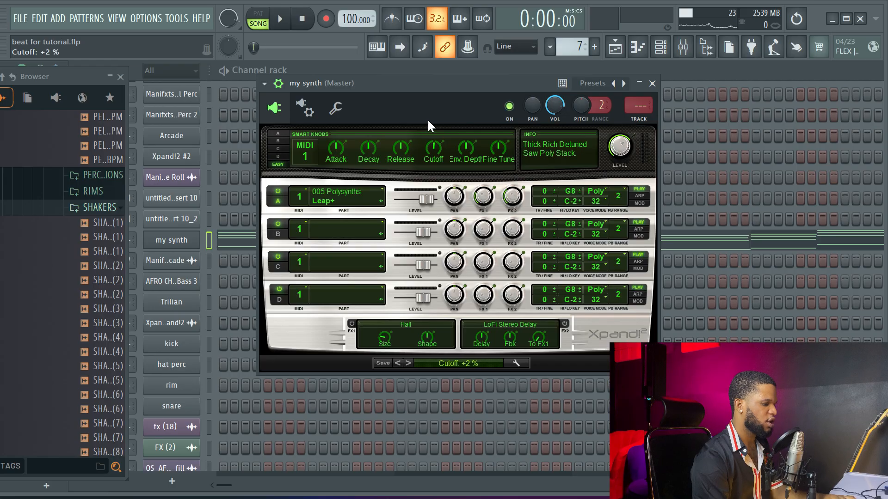
- Try the Xpand!2 Cutoff smart knob at -1 %, listen to the soloed synth, and undo the change
right_click(435, 147)
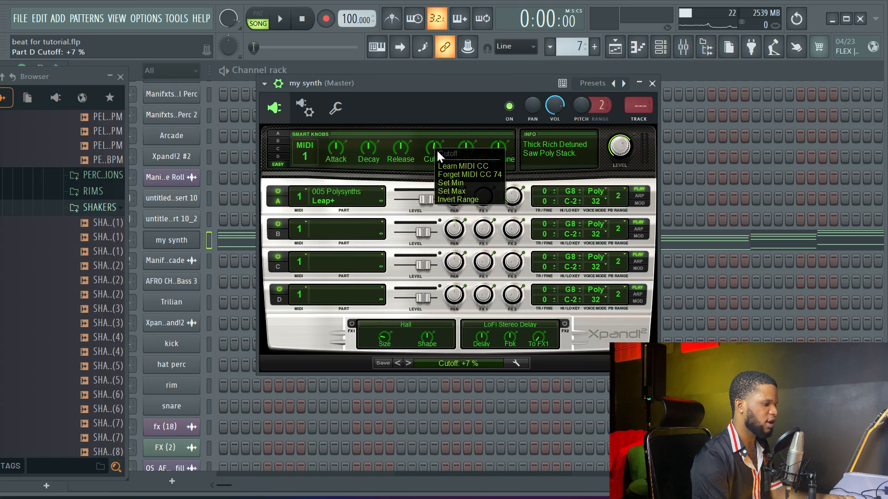
click(429, 149)
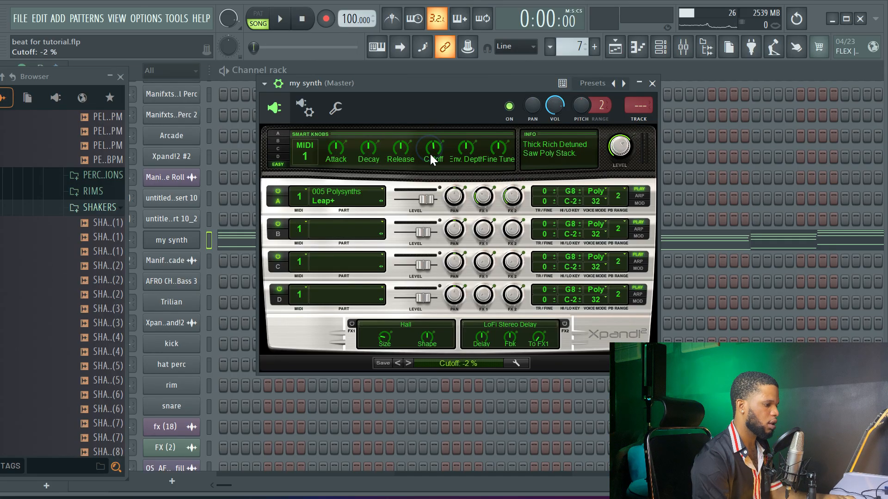
key(space)
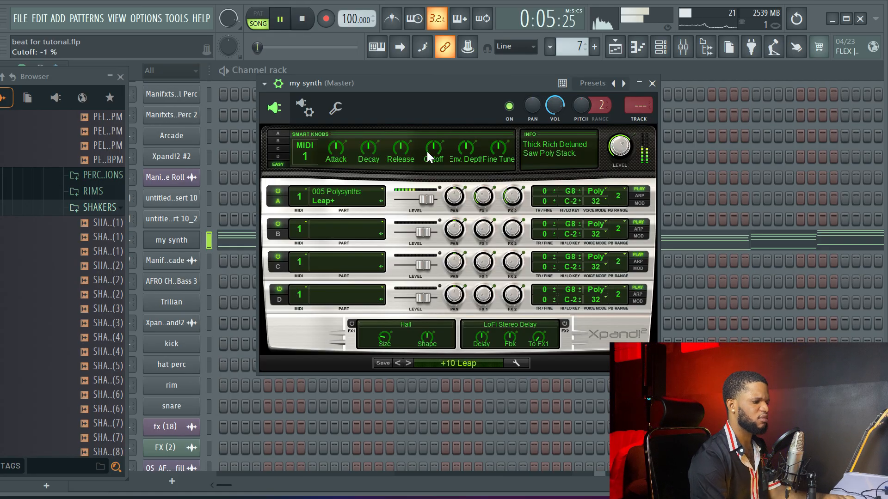
key(space)
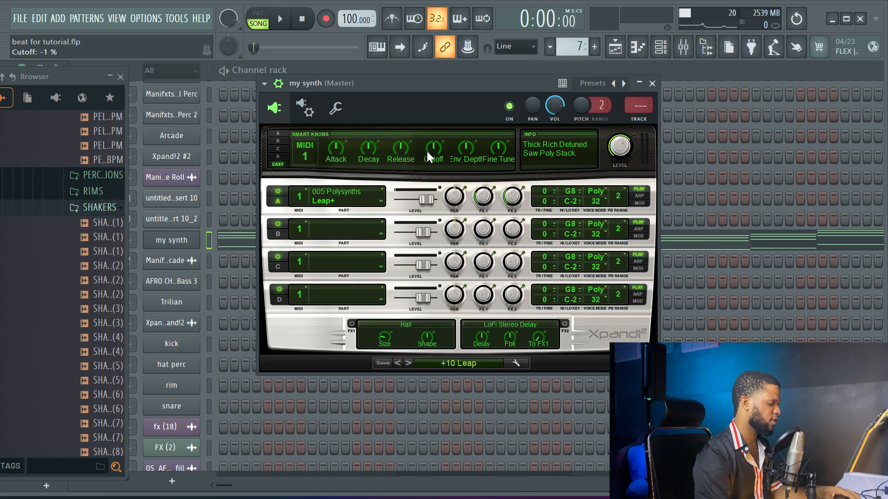
key(ctrl+z)
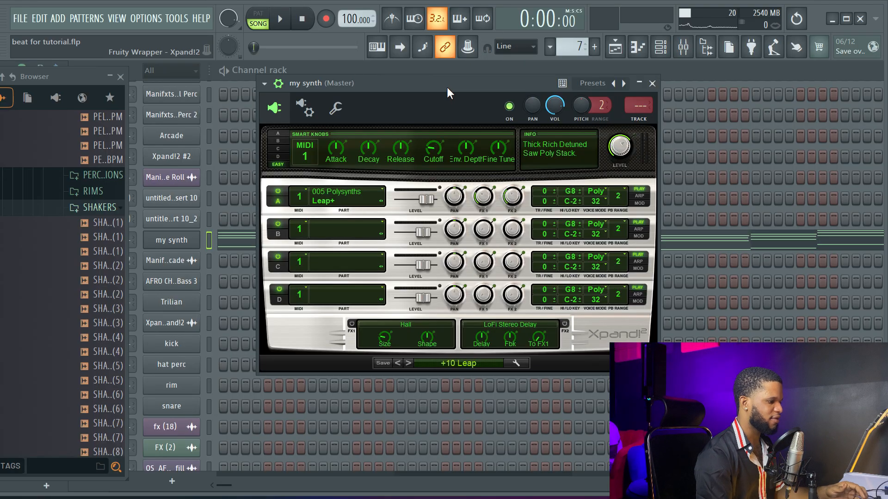
- Play the soloed synth from the start to hear its original cutoff, close the instrument, and stop playback
key(space)
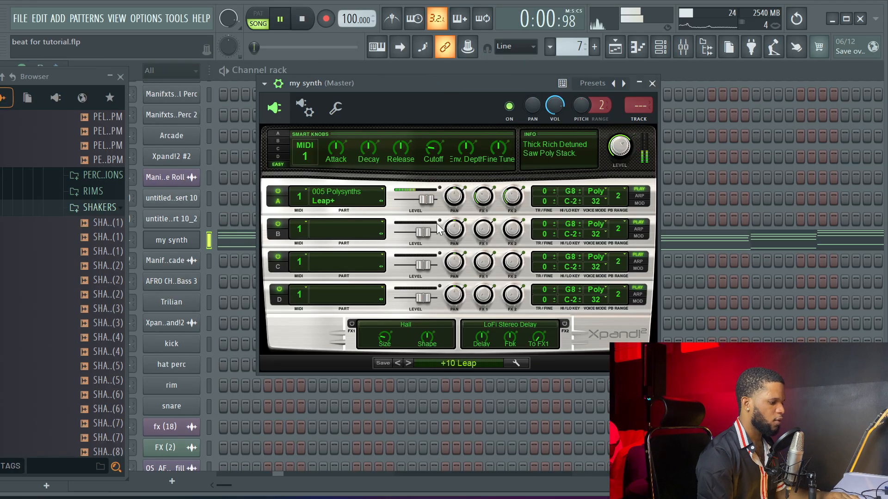
key(space)
key(space)
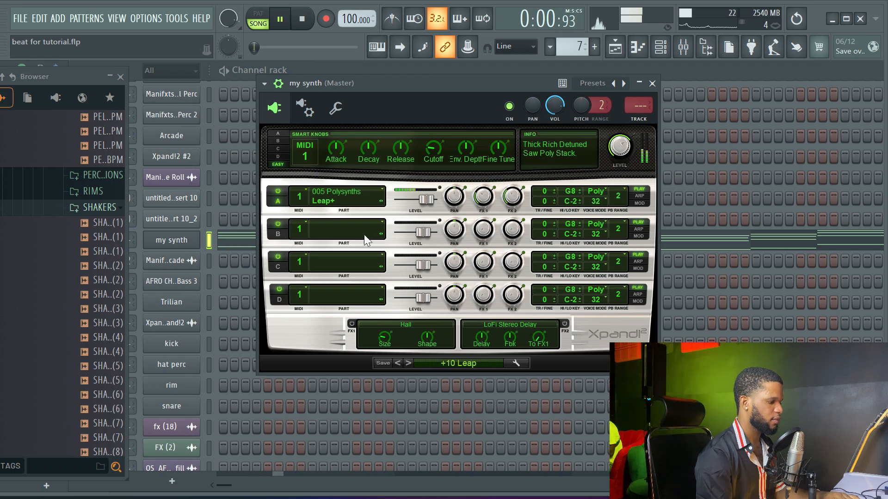
click(651, 84)
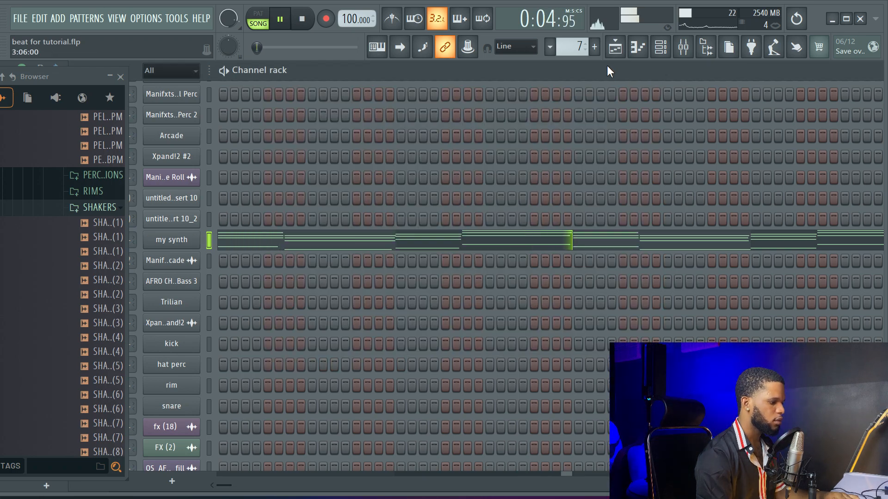
key(space)
- Unmute tracks 4 and 1 in the playlist alongside track 2 while playing the intro from the start
click(615, 46)
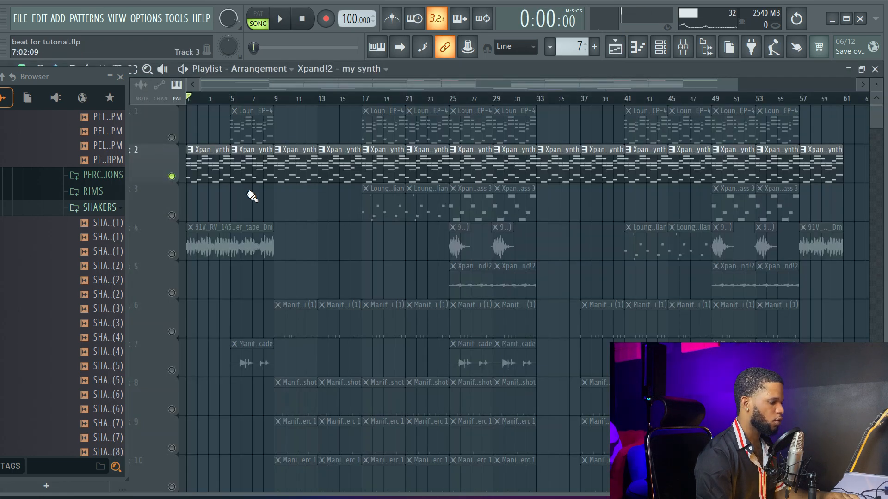
click(171, 254)
key(space)
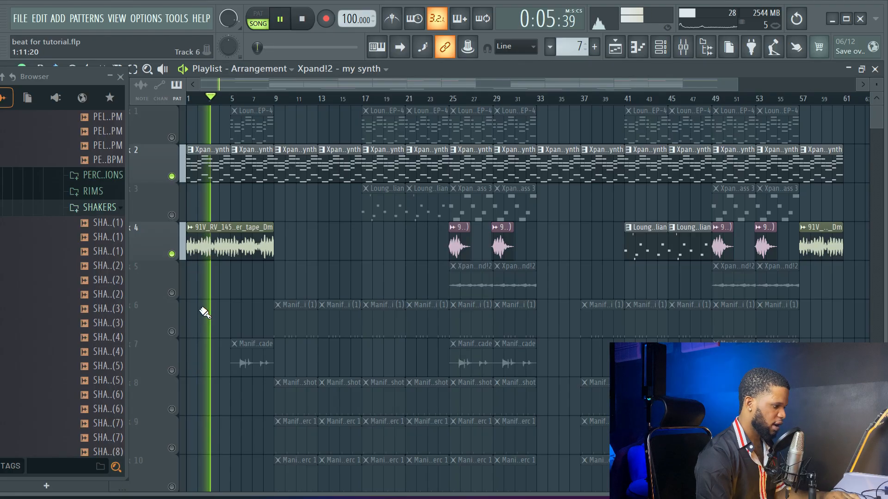
click(173, 138)
right_click(173, 136)
click(294, 227)
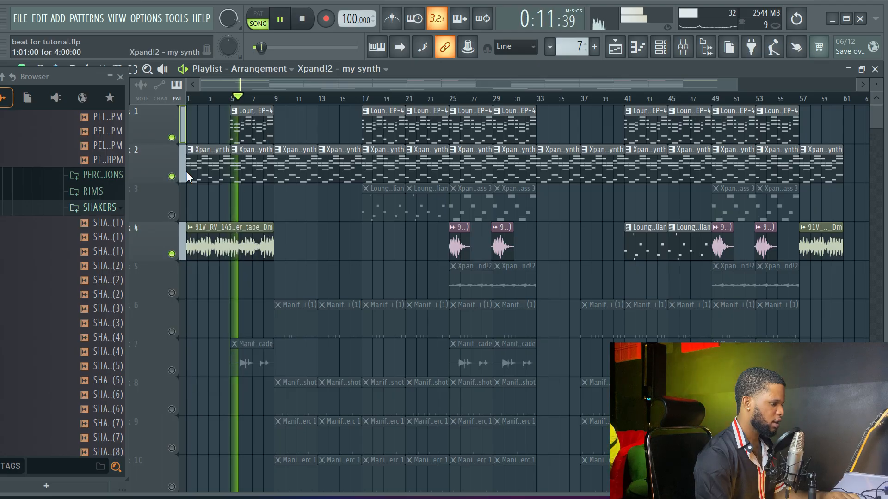
- Solo track 1, play it from bar 5, and show the Lounge Lizard EP-4 pattern in the channel rack
ctrl+click(171, 138)
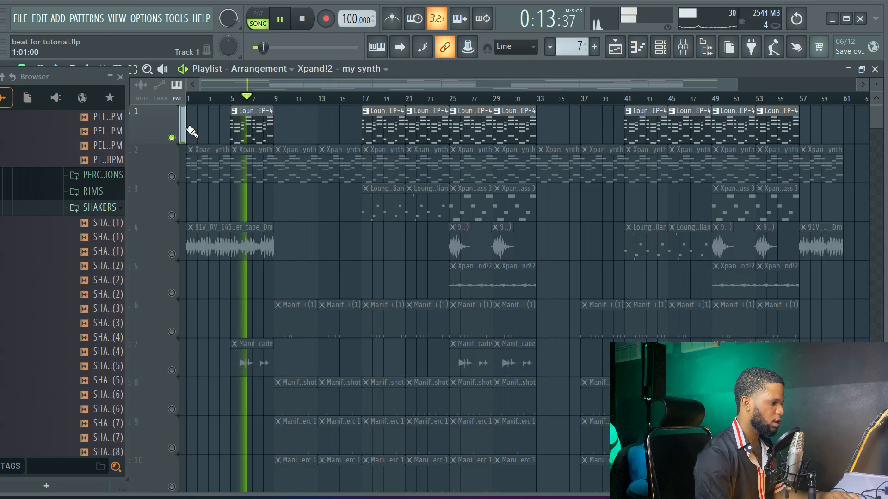
click(233, 99)
click(661, 45)
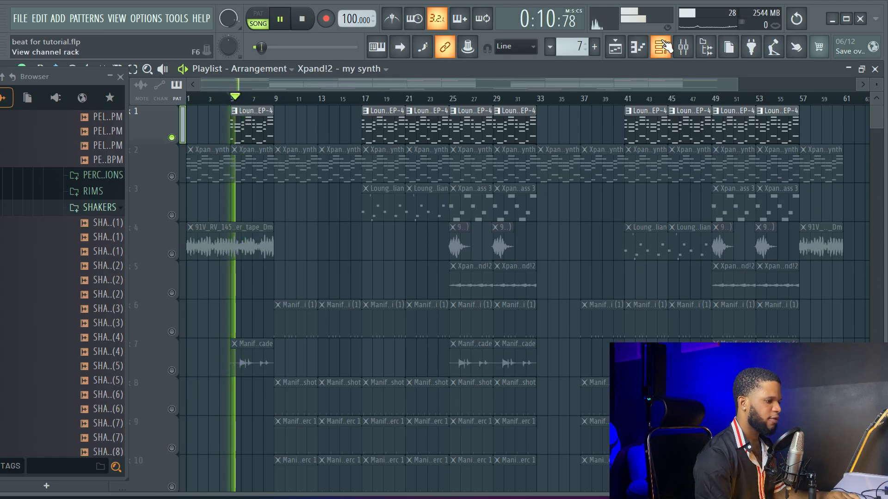
click(259, 123)
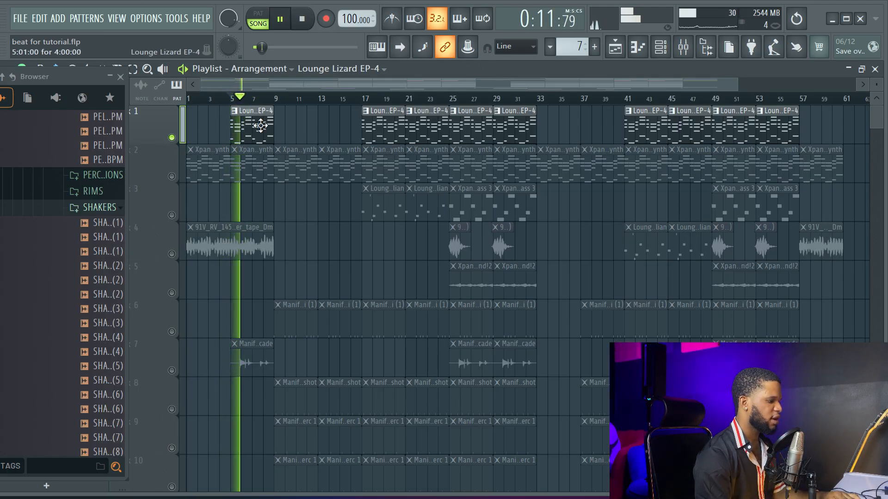
click(658, 48)
scroll(237, 304, up, 8)
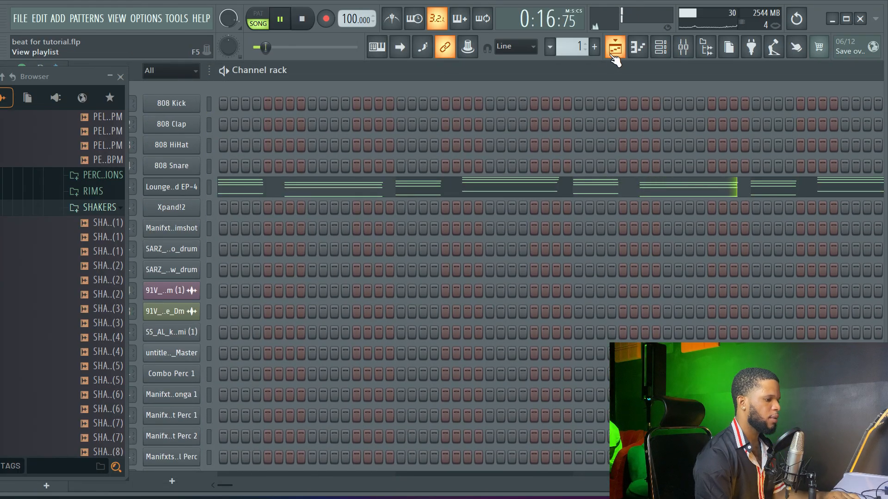
- Return to the playlist, stop playback, and solo track 7 with the Arcade audio clips
click(614, 55)
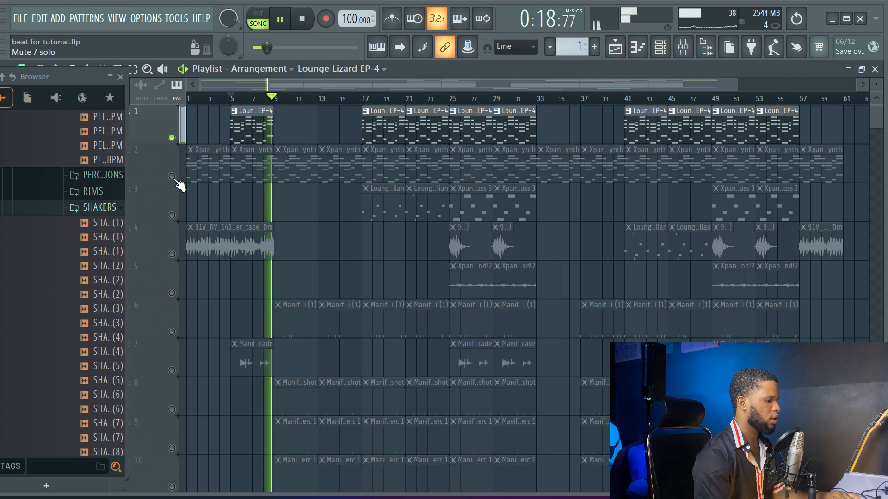
scroll(180, 185, down, 3)
key(space)
click(173, 216)
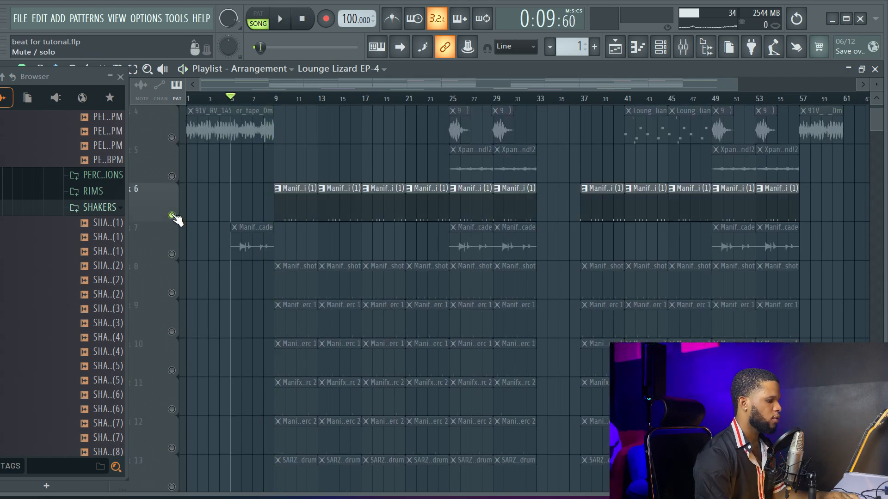
click(173, 254)
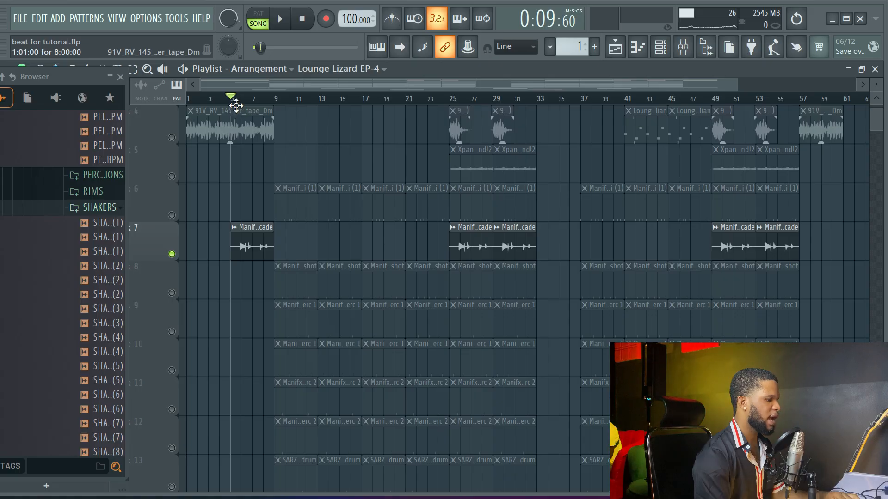
- Play the soloed Arcade rimshot clip on track 7 from just before bar 6, and stop playback
drag(238, 100, 231, 99)
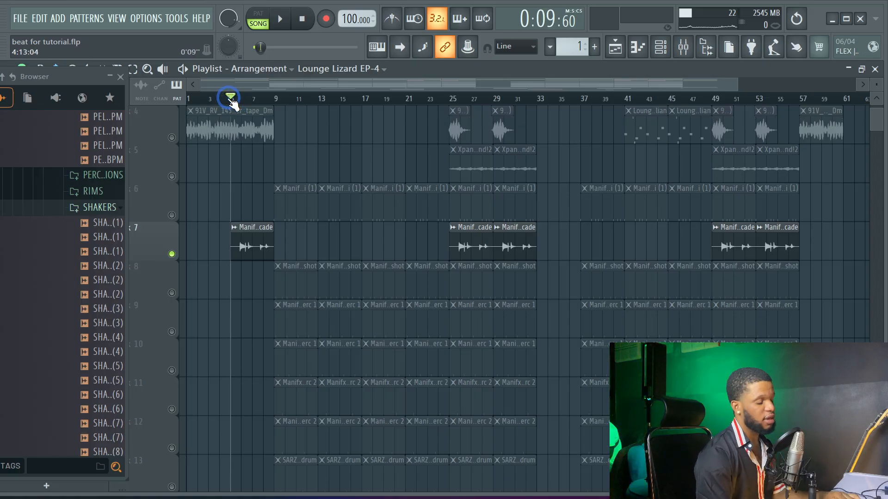
scroll(246, 289, up, 3)
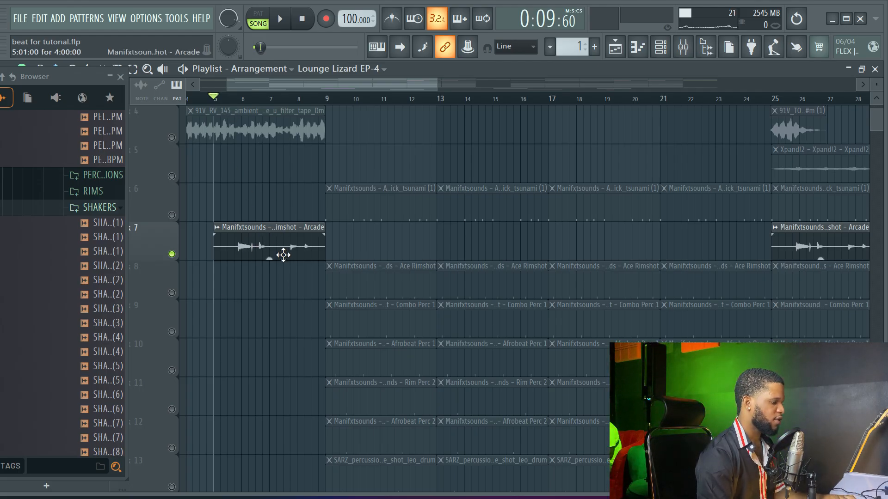
drag(242, 99, 236, 102)
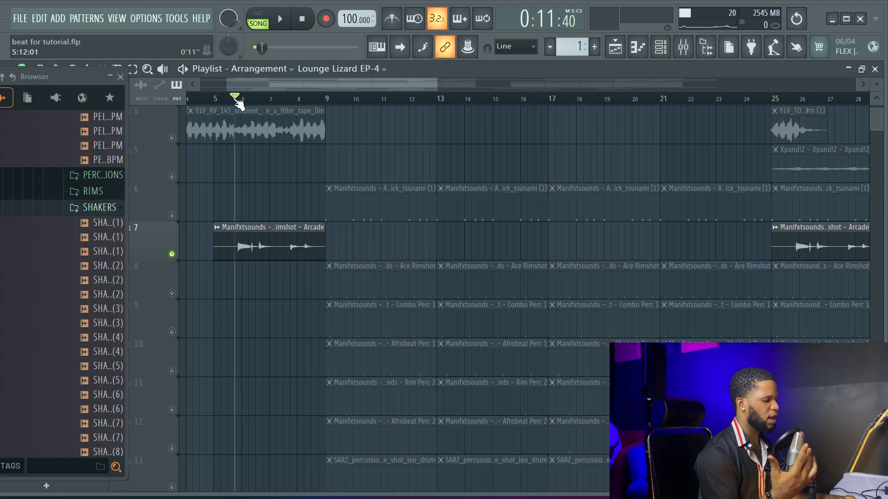
key(space)
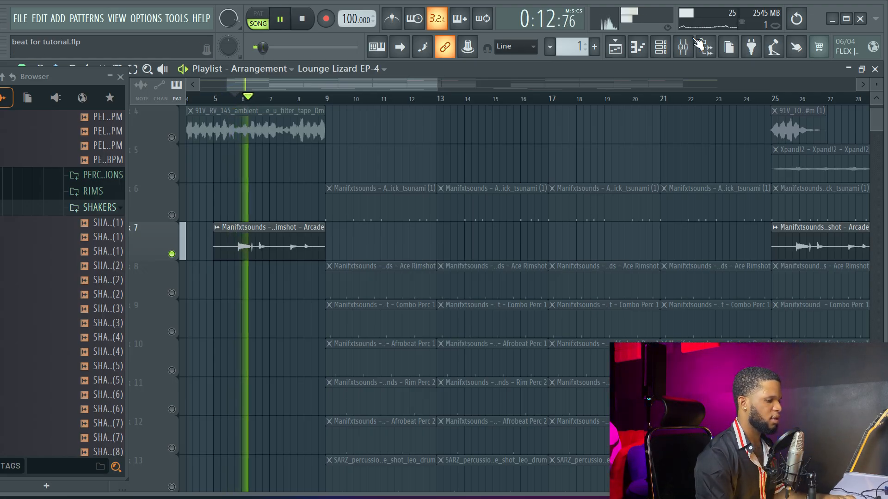
key(space)
- Open the mixer, inspect the LuxeVerb effect on the Ace Rimshot insert 2, and close the mixer
click(684, 47)
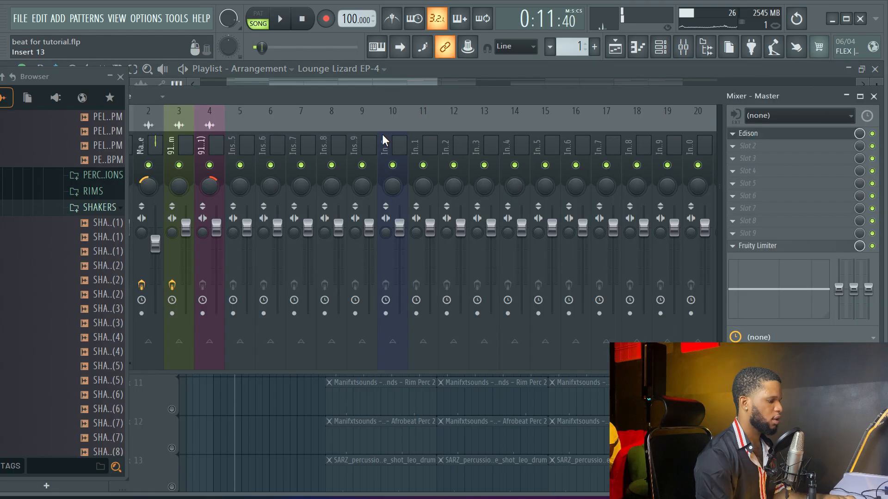
click(153, 145)
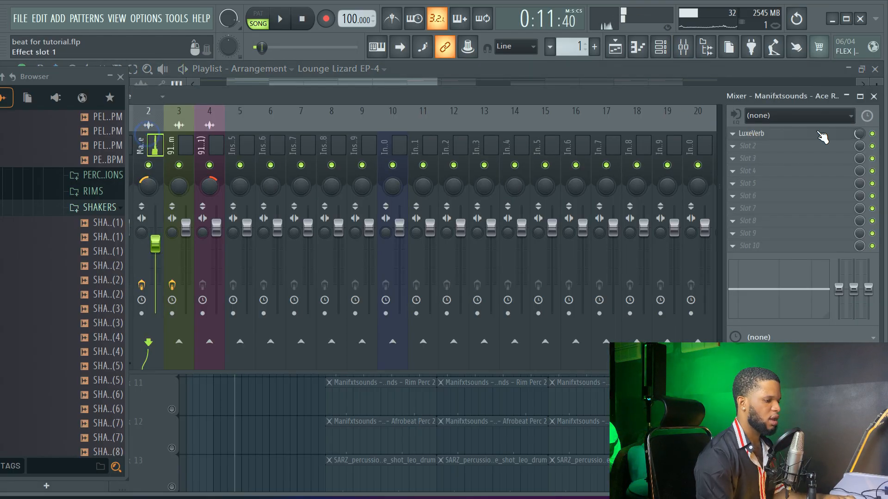
click(770, 140)
click(799, 123)
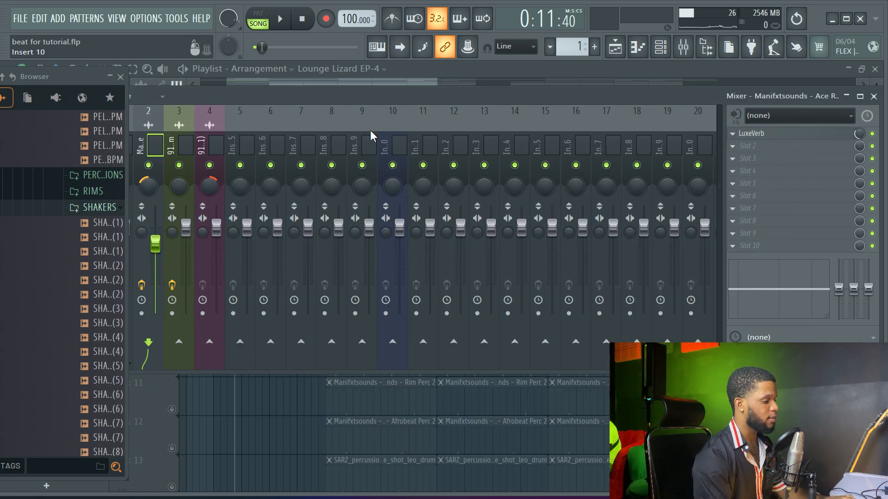
drag(310, 96, 357, 86)
drag(696, 88, 603, 97)
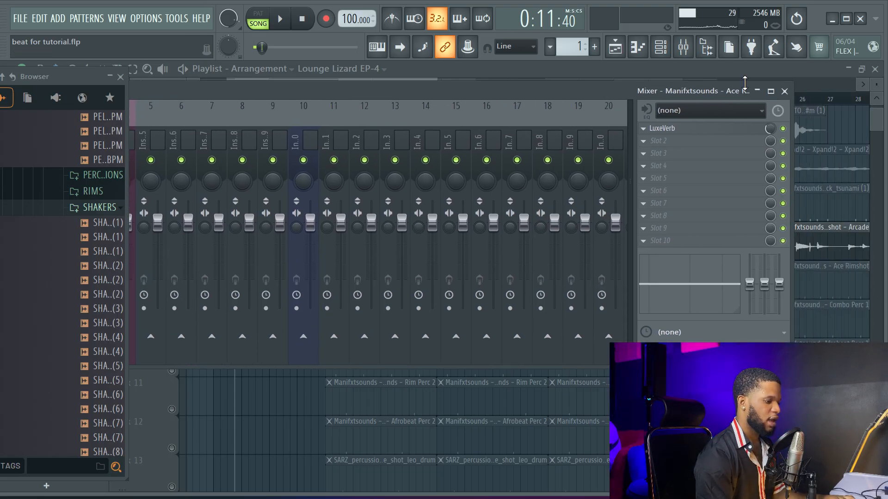
click(789, 94)
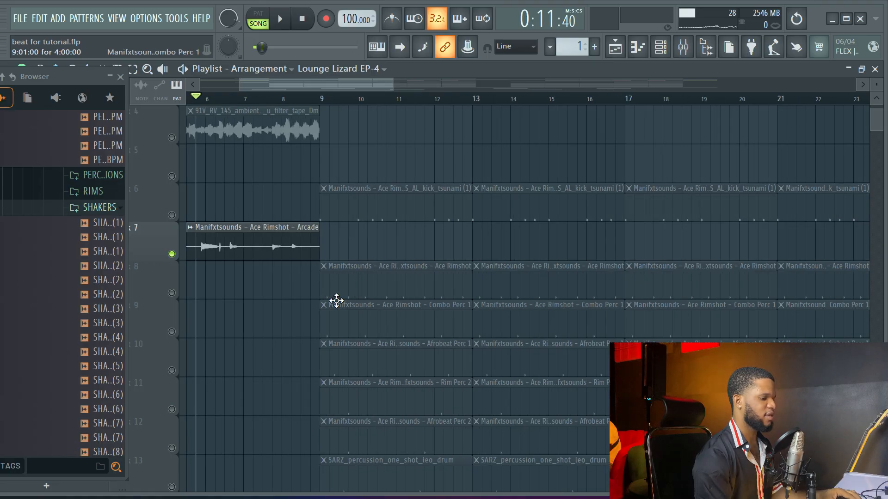
- Solo track 6 with the kick patterns in the playlist and play it from bar 9
scroll(336, 301, down, 2)
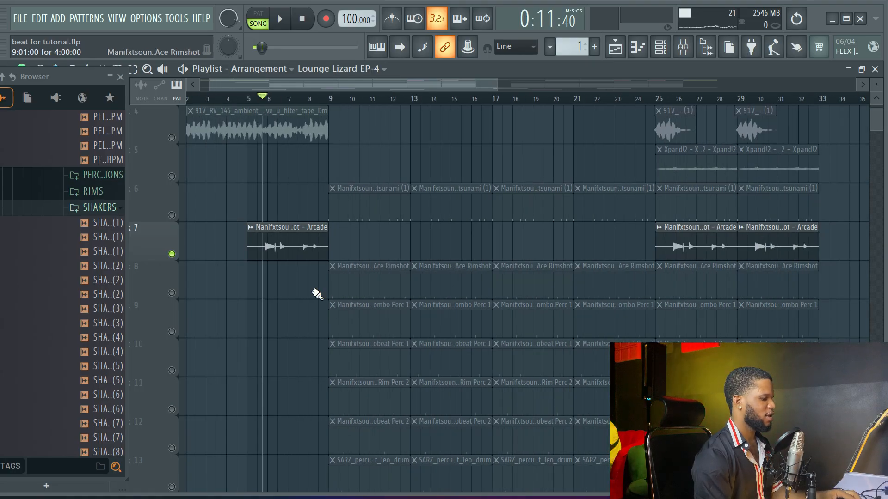
click(309, 99)
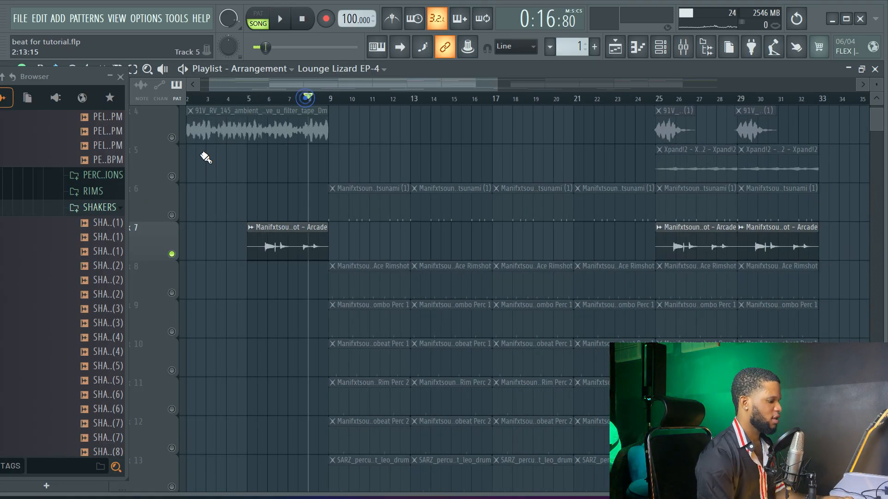
right_click(172, 216)
click(328, 99)
key(space)
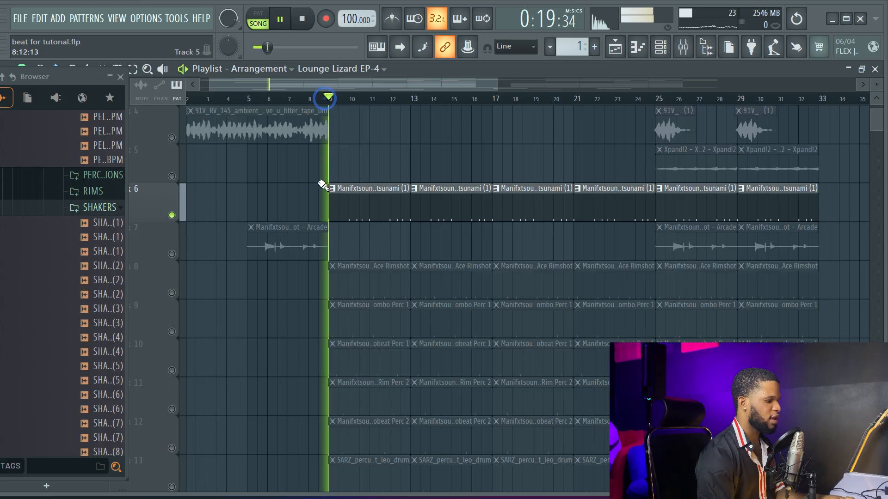
- Unmute tracks 8, 9 and 10 one by one during playback to layer the Ace Rimshot, Combo Perc 1 and Afrobeat Perc 1
click(172, 293)
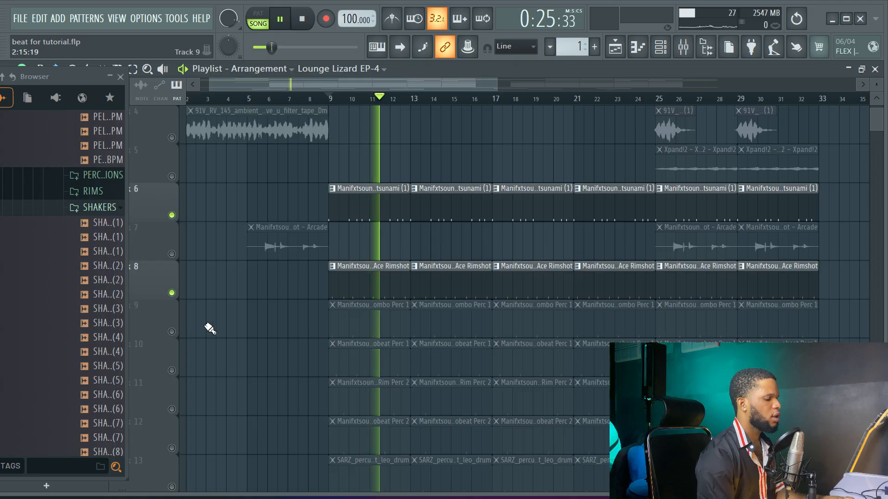
click(172, 332)
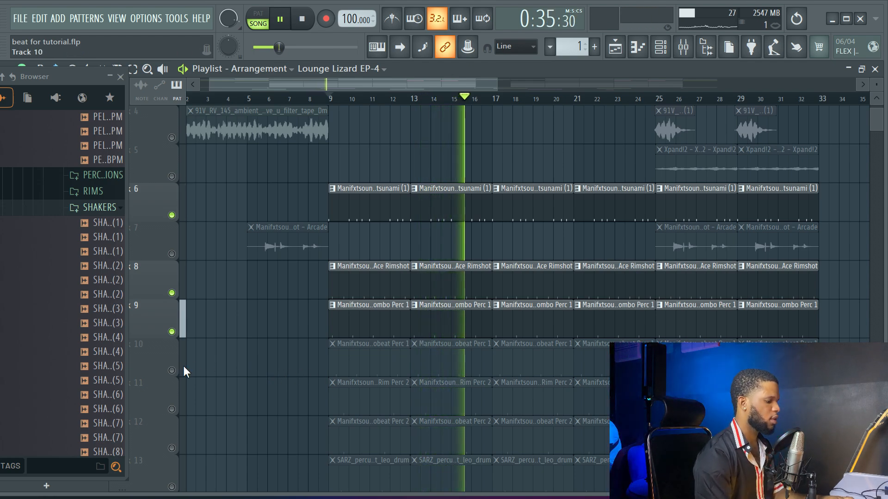
click(172, 371)
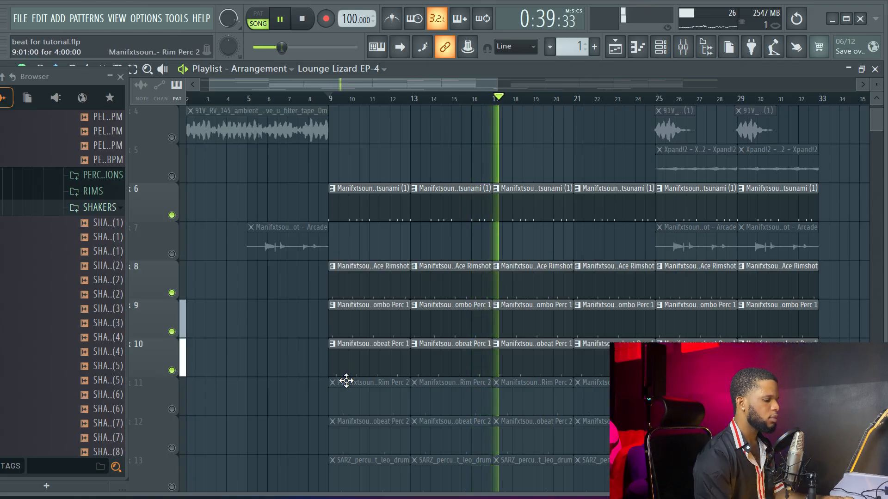
- Unmute tracks 11, 12 and 13 to add Rim Perc 2, Afrobeat Perc 2 and the leo drum, restarting playback from bar 9
scroll(314, 384, down, 2)
click(172, 332)
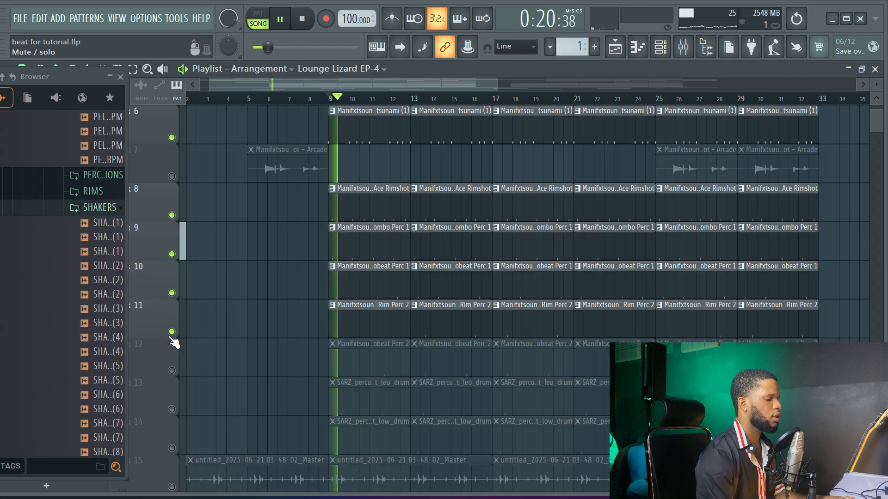
click(172, 371)
key(space)
key(space)
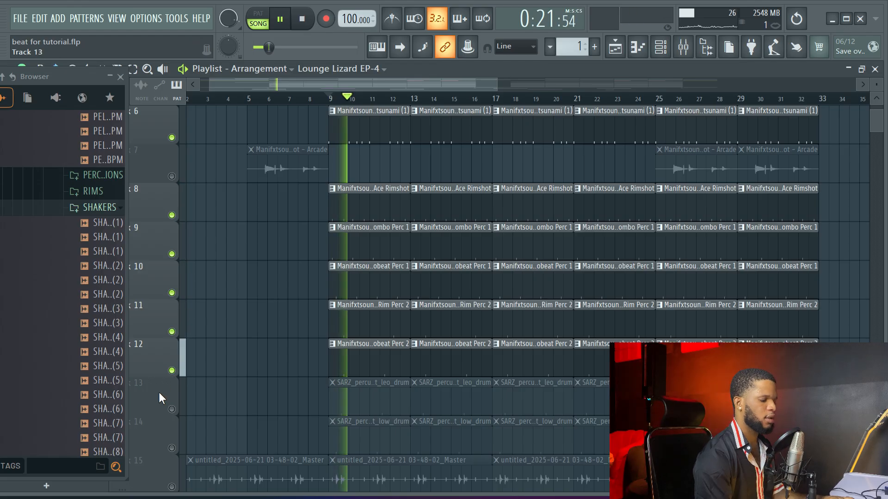
click(171, 410)
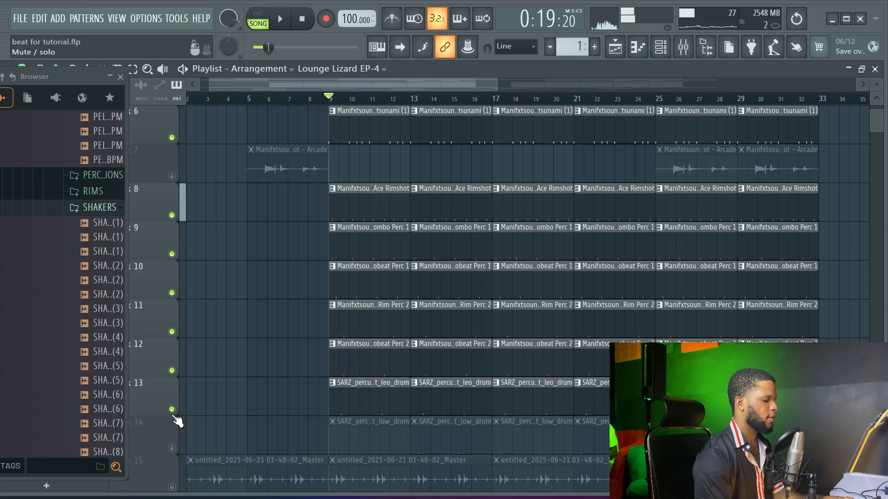
- Stop playback and examine the layered kick and percussion patterns on tracks 6 to 14 from bar 9
scroll(271, 397, down, 2)
scroll(307, 366, up, 5)
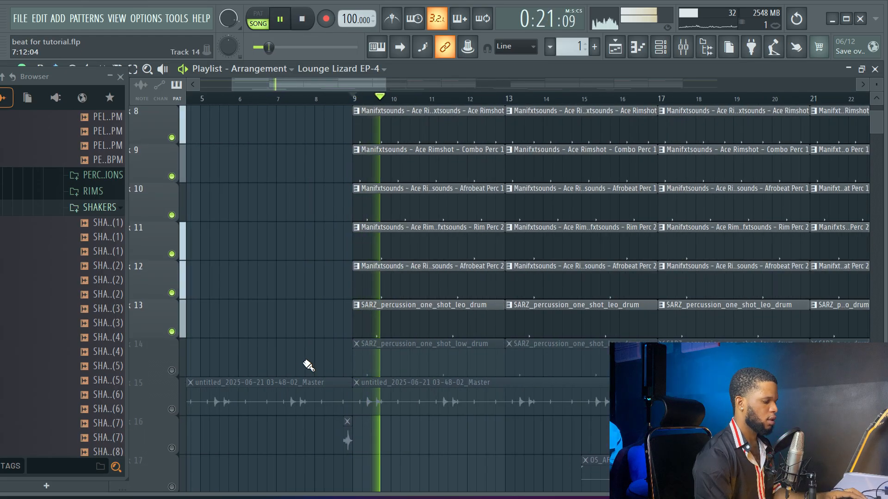
scroll(333, 377, down, 3)
key(space)
scroll(342, 375, up, 4)
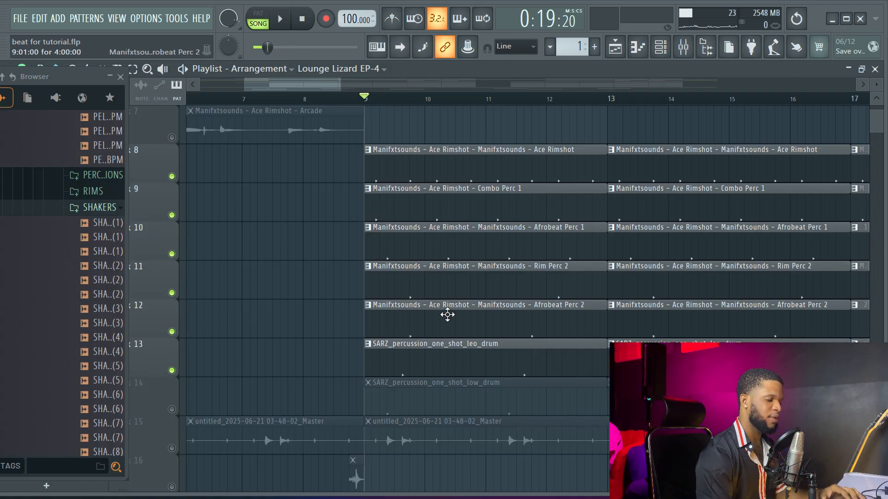
scroll(449, 315, down, 2)
scroll(448, 315, up, 2)
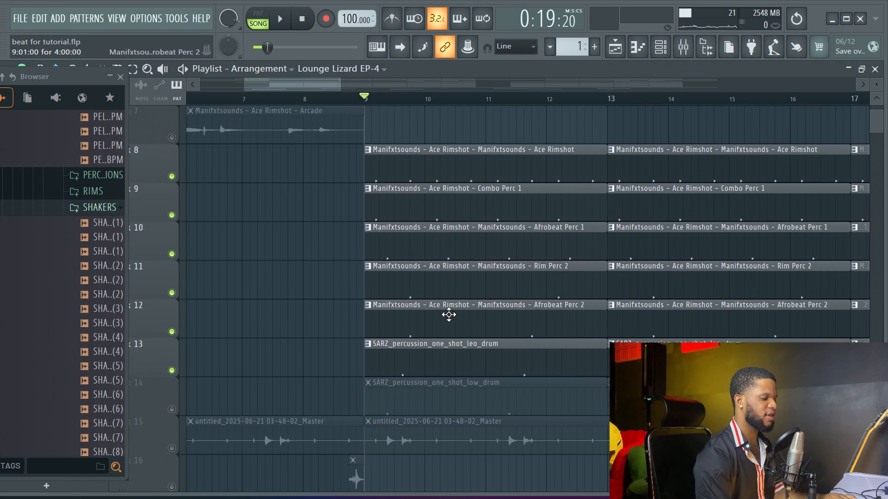
scroll(449, 315, up, 1)
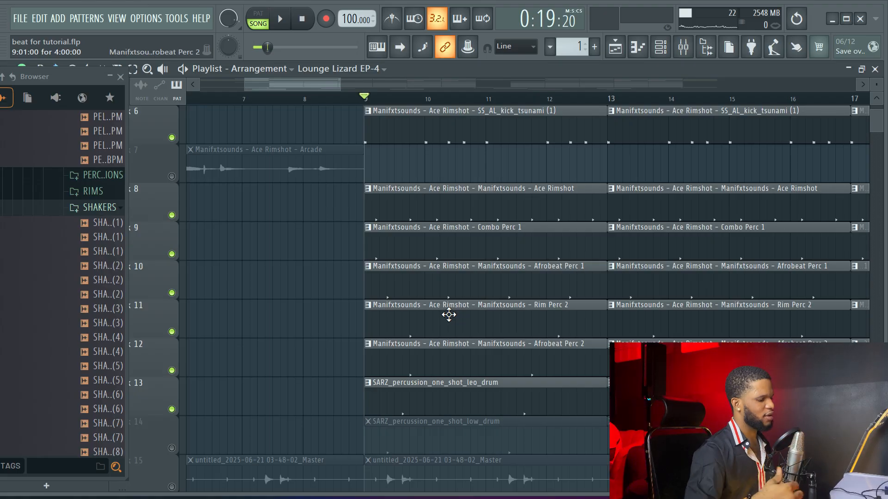
scroll(420, 307, down, 2)
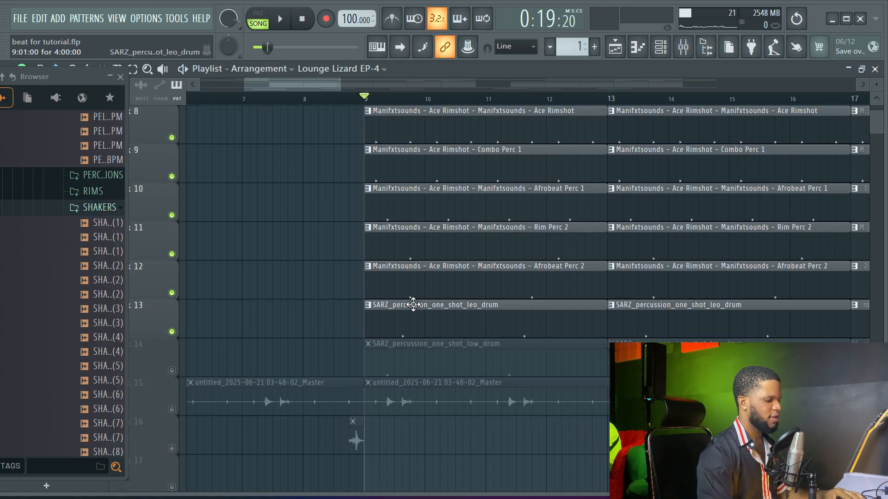
- Unmute tracks 14 and 15 to add the low drum and the untitled Master loop, play from bar 9, and stop
key(space)
click(172, 370)
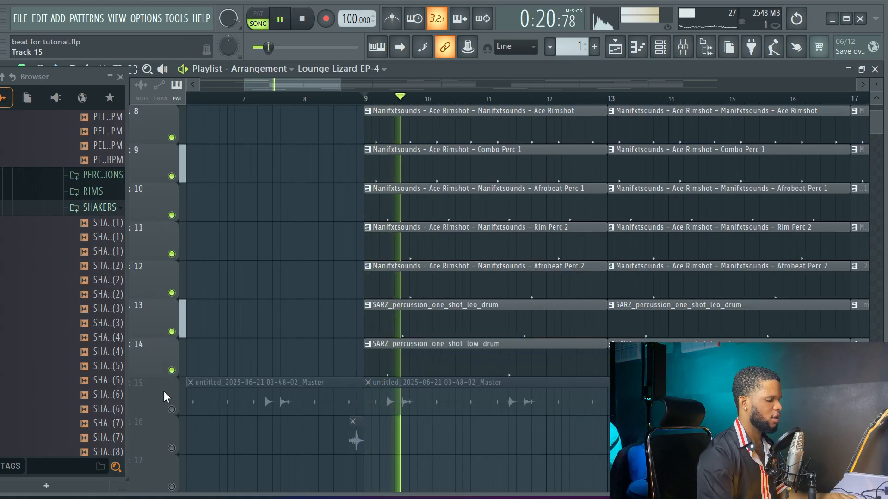
click(172, 409)
key(space)
key(space)
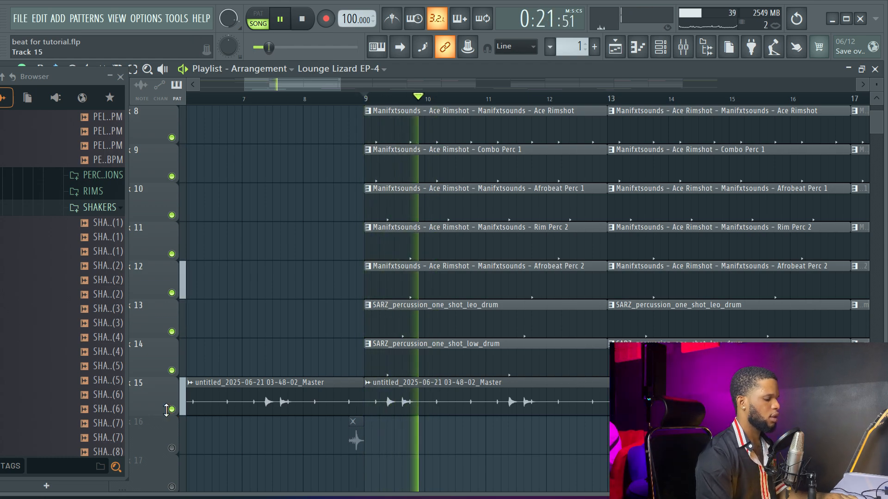
scroll(393, 411, down, 1)
key(space)
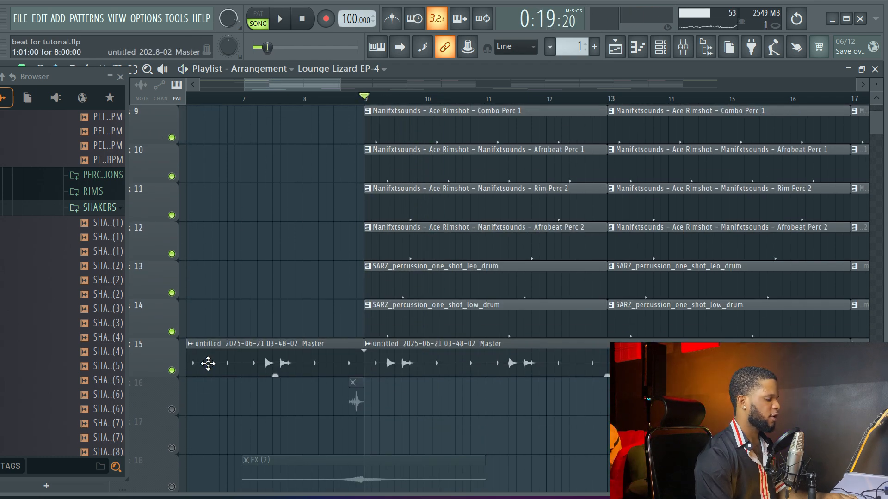
- Solo track 15 to hear the untitled Master loop from bar 9, stop playback, and turn all tracks back on
ctrl+click(175, 375)
key(space)
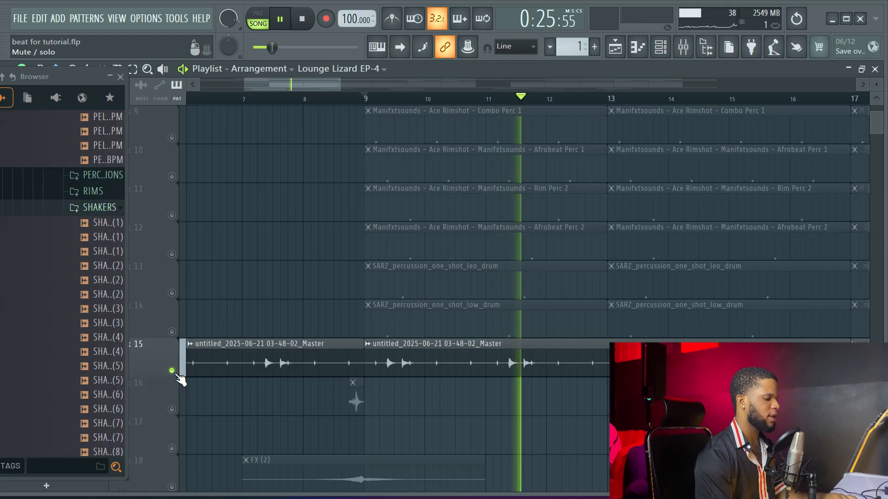
key(space)
scroll(180, 374, up, 4)
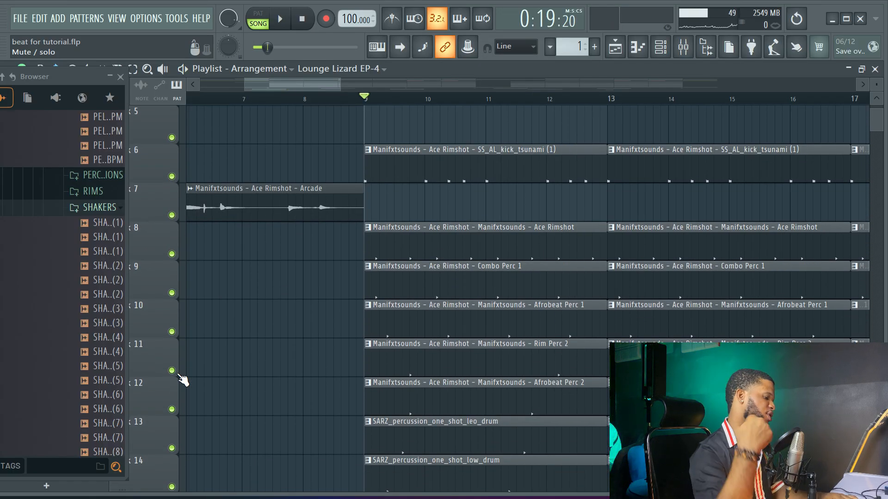
- Look over the full arrangement and play it from bar 16 to hear the OS_AFR_sfx_rise_and_fill clip on track 17
scroll(365, 402, down, 1)
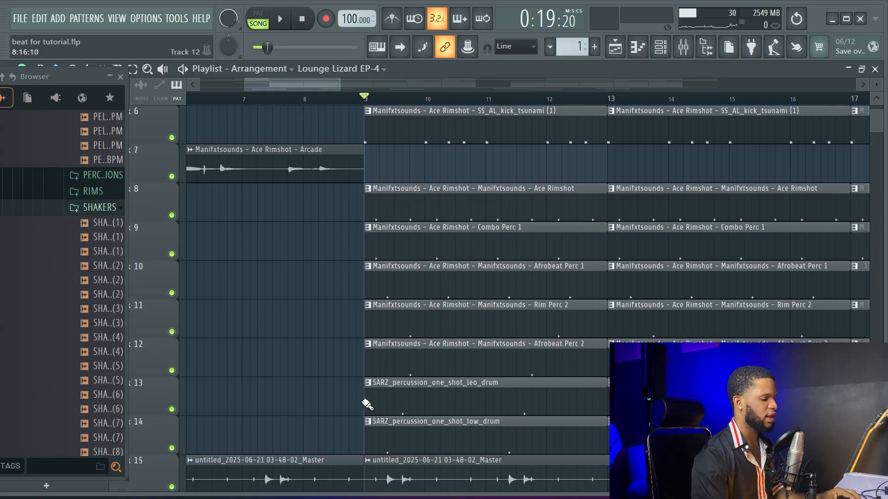
scroll(360, 403, down, 4)
scroll(359, 403, down, 3)
scroll(412, 419, up, 4)
scroll(420, 396, up, 4)
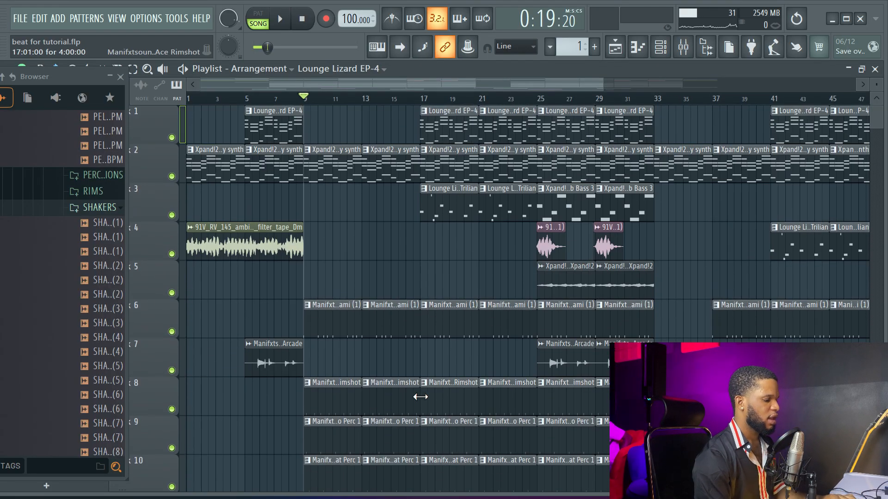
scroll(446, 354, down, 9)
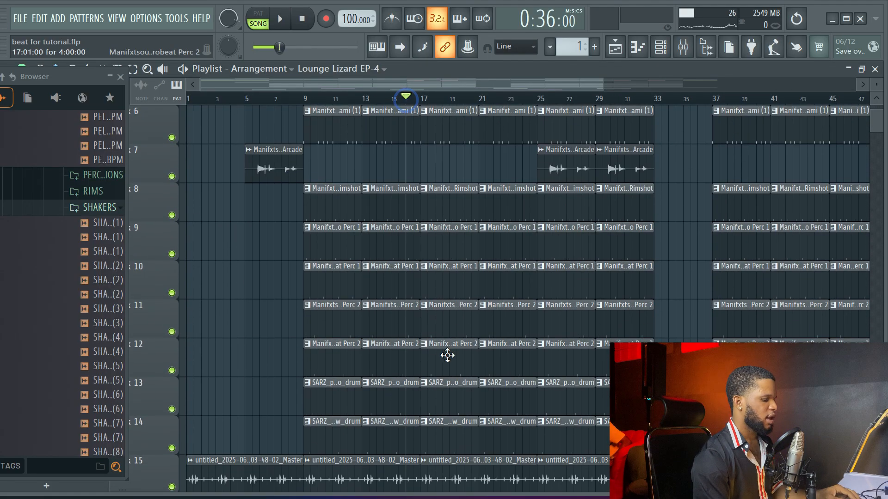
scroll(402, 395, up, 4)
scroll(405, 395, down, 2)
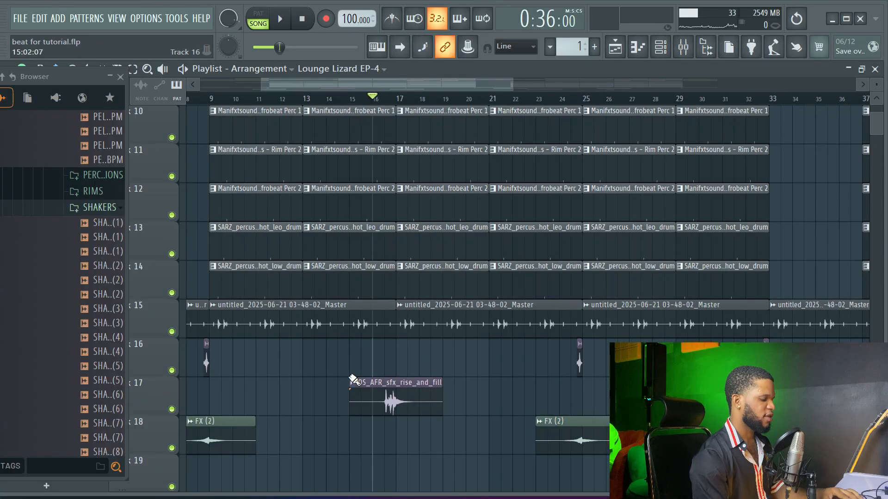
key(space)
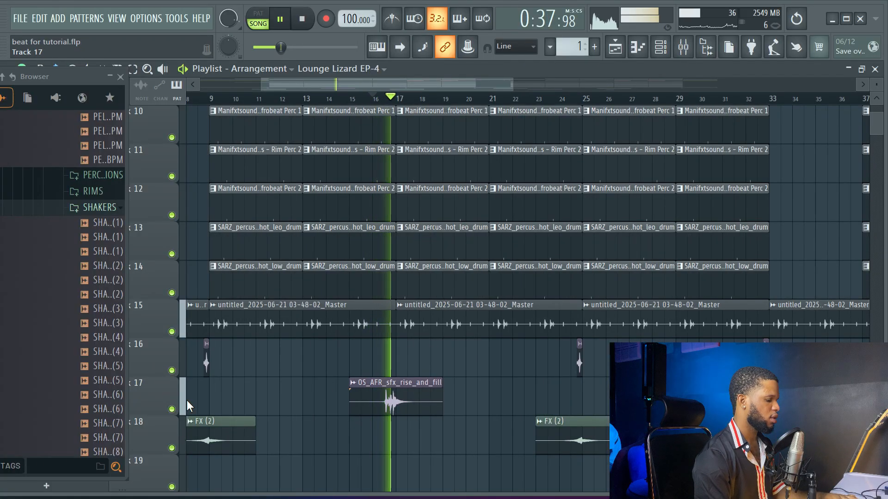
- Play the transition into bar 9 with the effects on tracks 16 and 18, stop playback, and show the playlist's first tracks
click(199, 98)
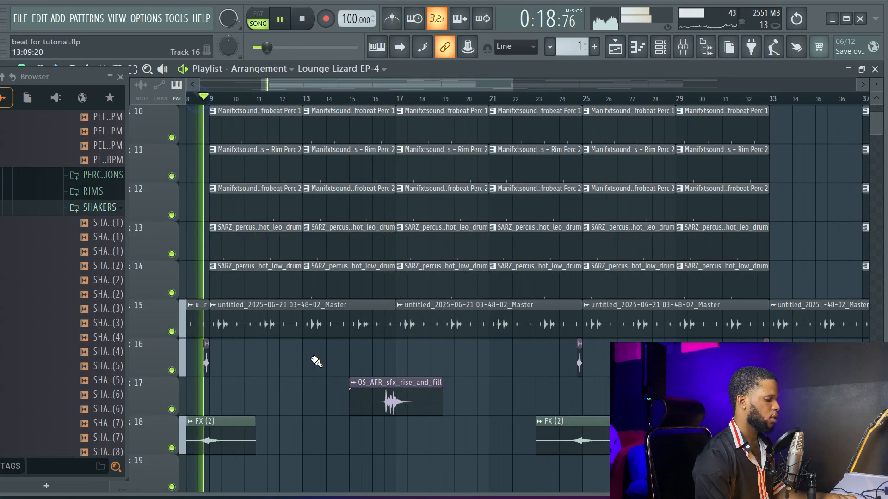
scroll(416, 347, up, 8)
key(space)
scroll(421, 240, up, 1)
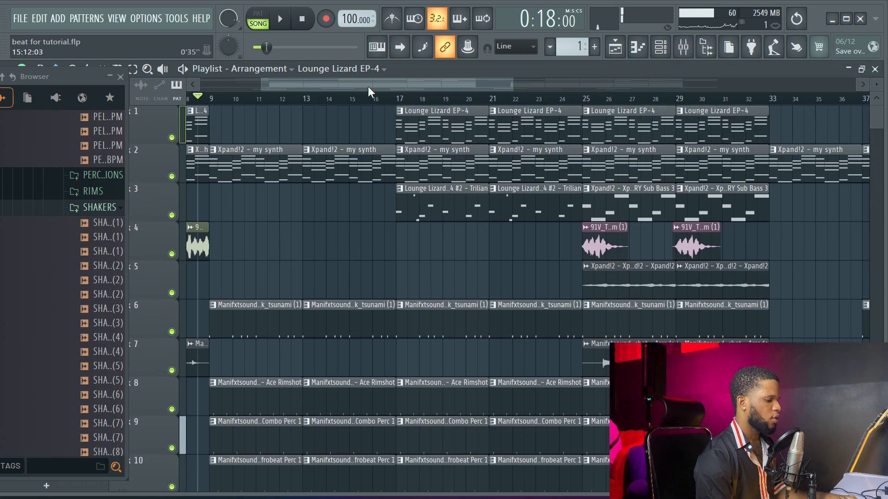
- Solo track 3 and play from bar 17 to hear the Lounge Lizard EP-4 #2 - Trilian bass clip
ctrl+scroll(403, 209, up, 4)
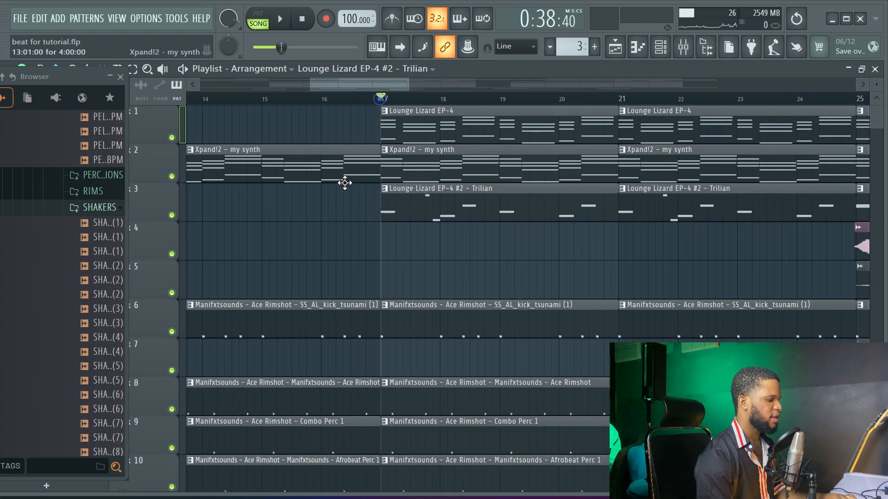
right_click(172, 215)
key(space)
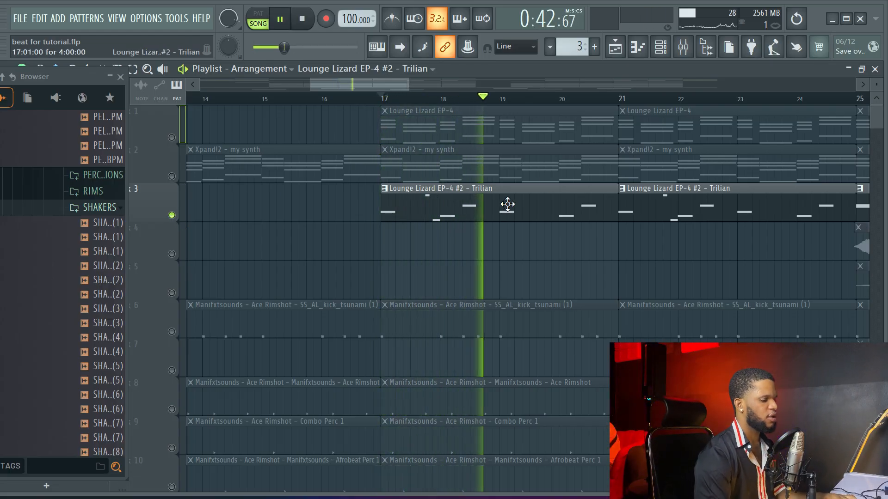
- Open the Trilian channel's plugin from the channel rack to show its bass preset, close it, and stop playback
click(660, 46)
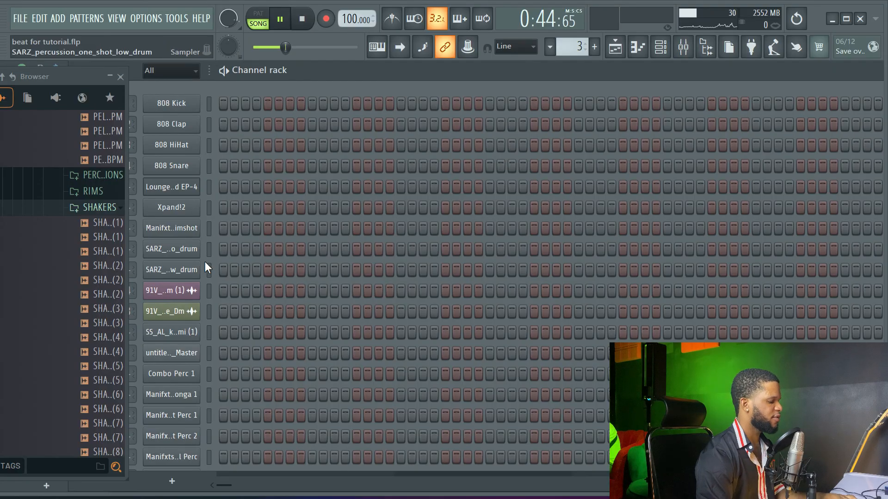
drag(302, 72, 367, 49)
scroll(378, 212, down, 10)
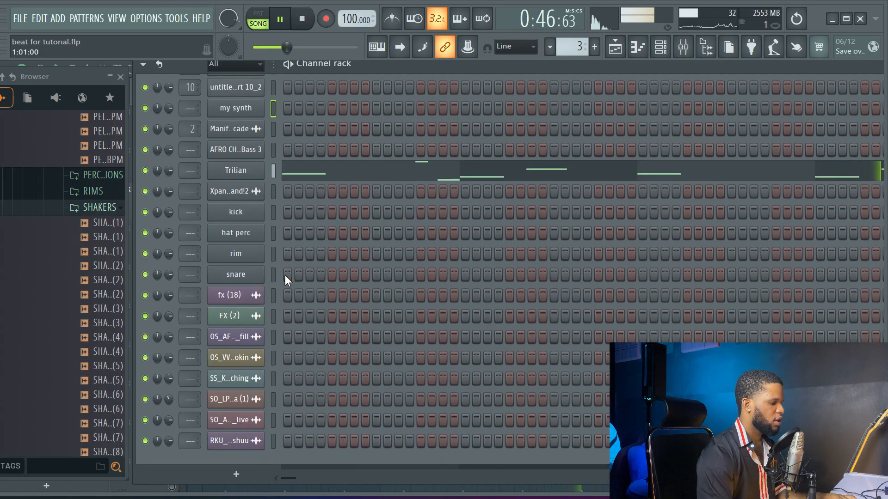
click(244, 172)
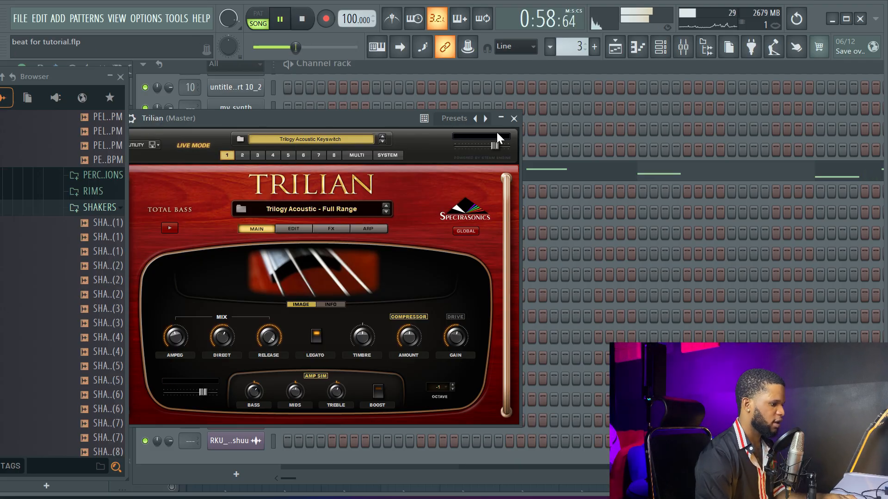
click(514, 119)
key(space)
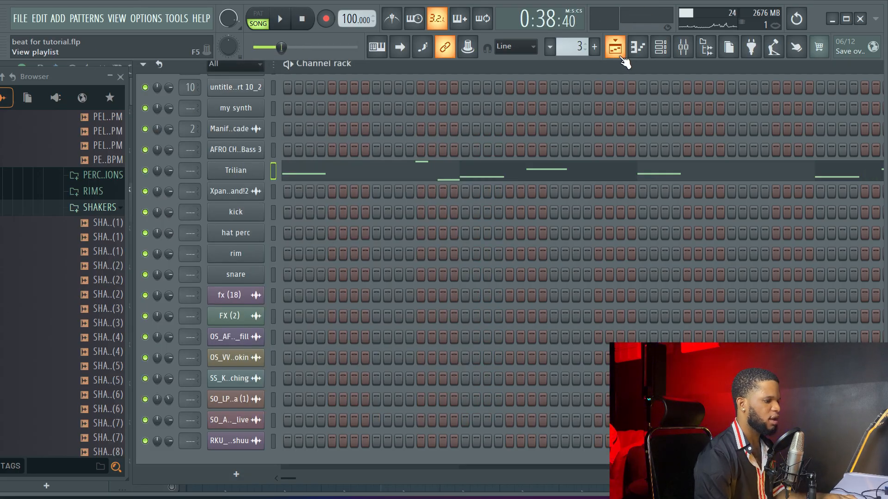
- Return to the playlist and play the soloed AFRO CHERRY Sub Bass 3 clip on track 3 from bar 25, and stop
click(620, 55)
scroll(416, 245, down, 3)
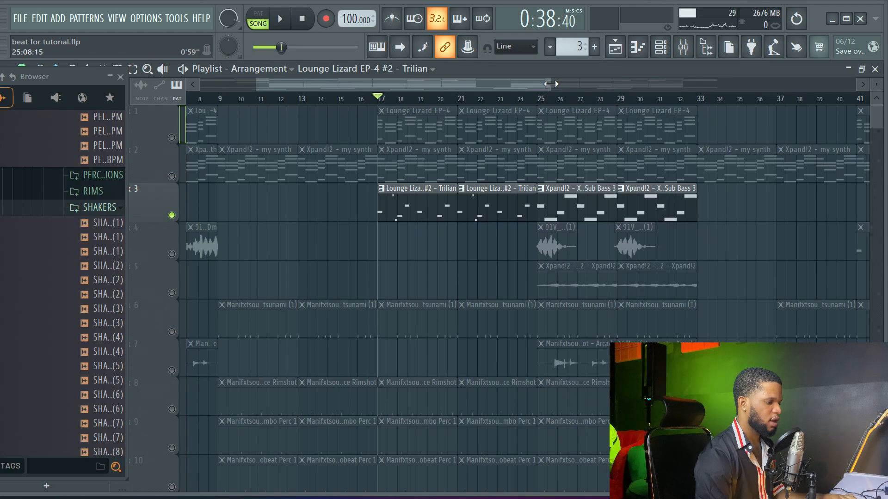
scroll(538, 172, up, 3)
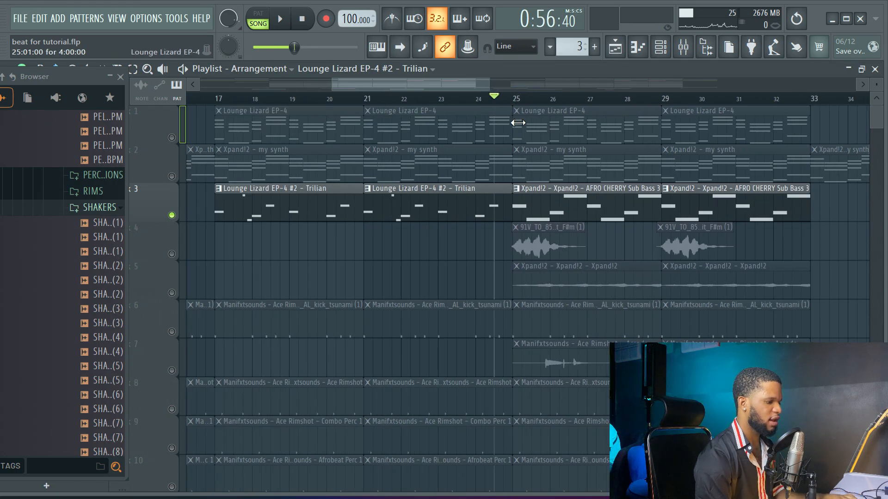
click(516, 98)
scroll(628, 242, up, 2)
key(space)
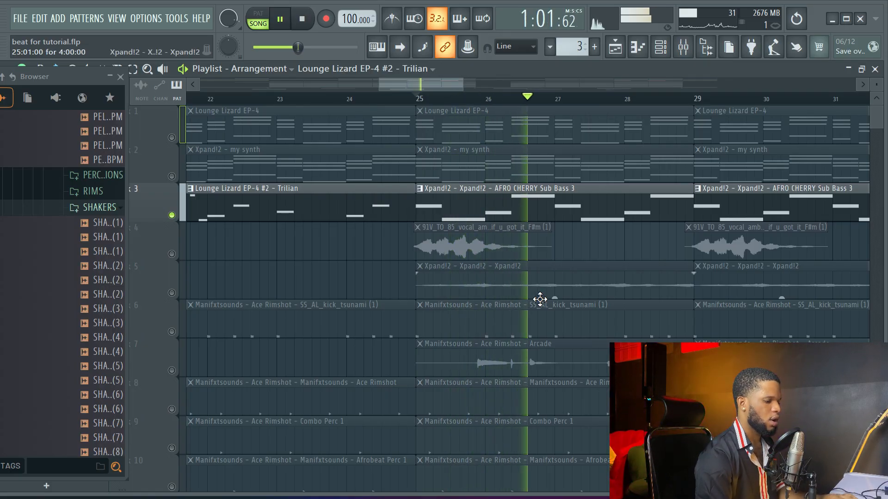
scroll(540, 299, down, 3)
key(space)
- Unmute track 4 and play from bar 25 to hear the 91V vocal clip with the sub bass, and stop
click(172, 254)
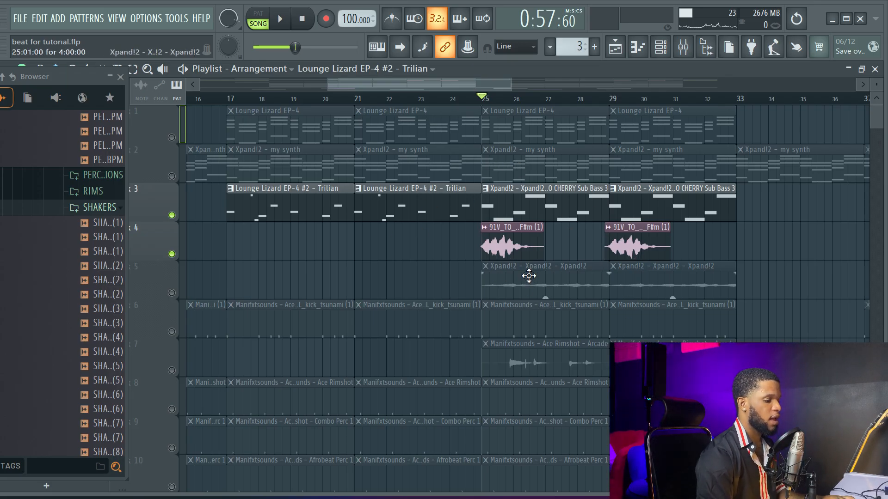
key(space)
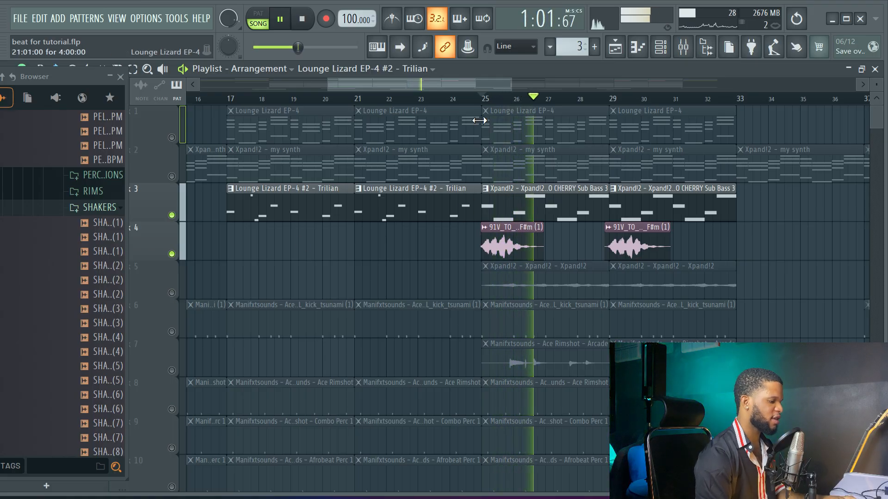
key(space)
- Unmute track 5, play from bar 25, solo it to hear the Xpand!2 audio clip alone, and stop
click(172, 293)
key(space)
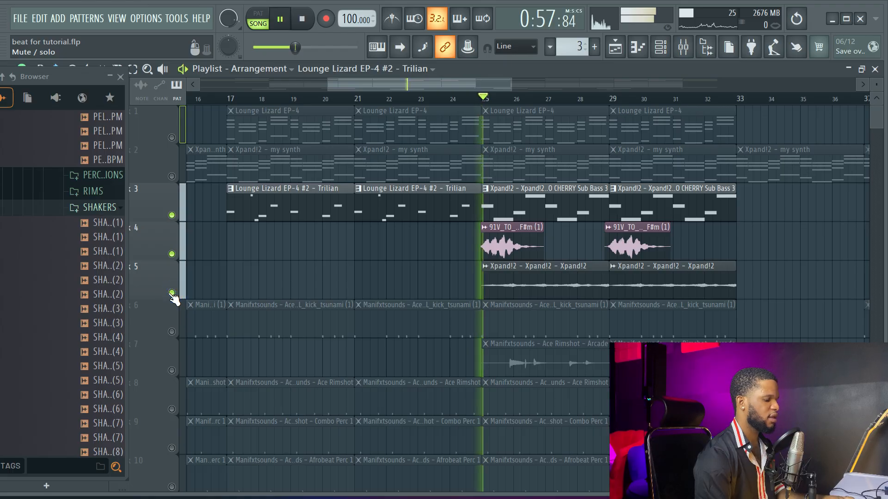
right_click(171, 293)
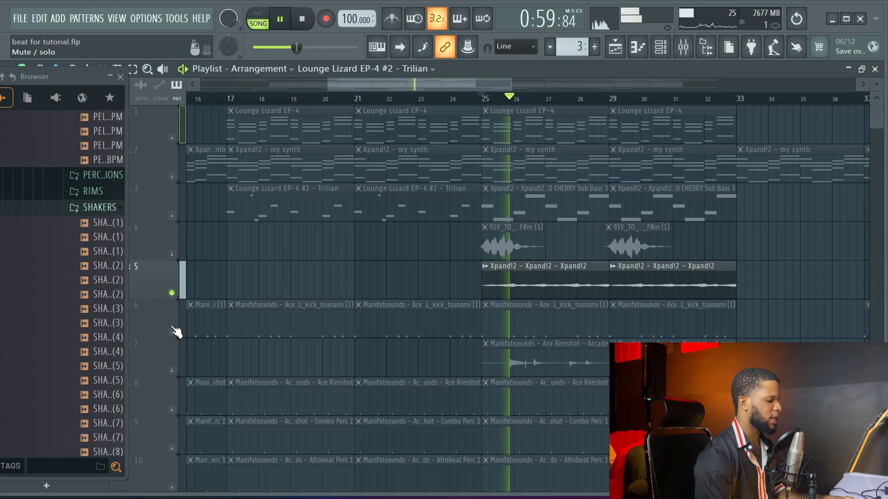
key(space)
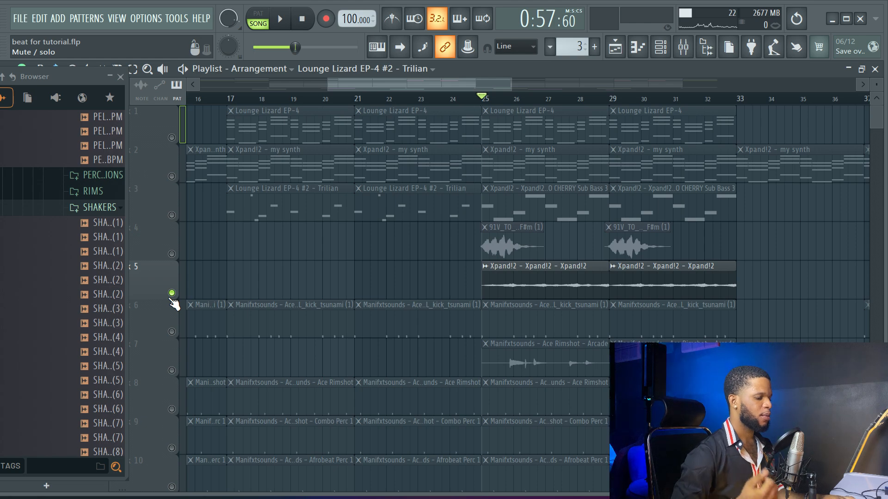
- Turn on the SS_AL_kick_tsunami track 6, play it briefly with track 5 from bar 25, and solo track 6
click(173, 332)
key(space)
key(space)
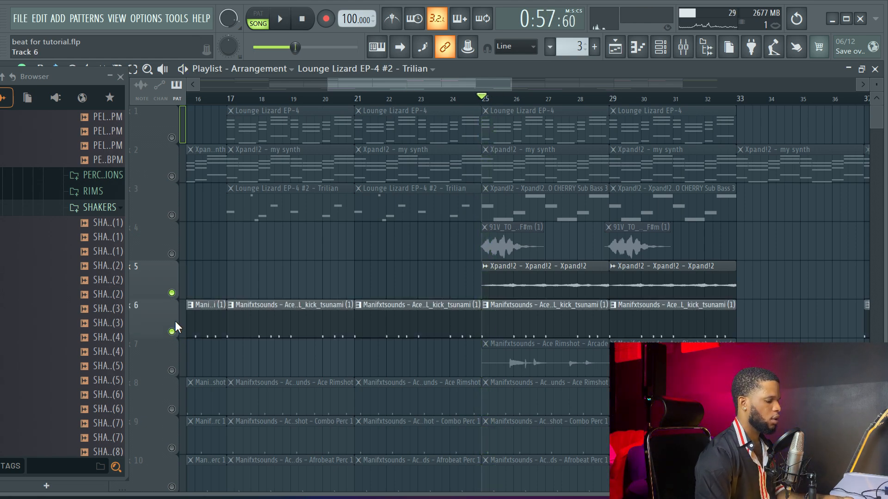
ctrl+click(172, 331)
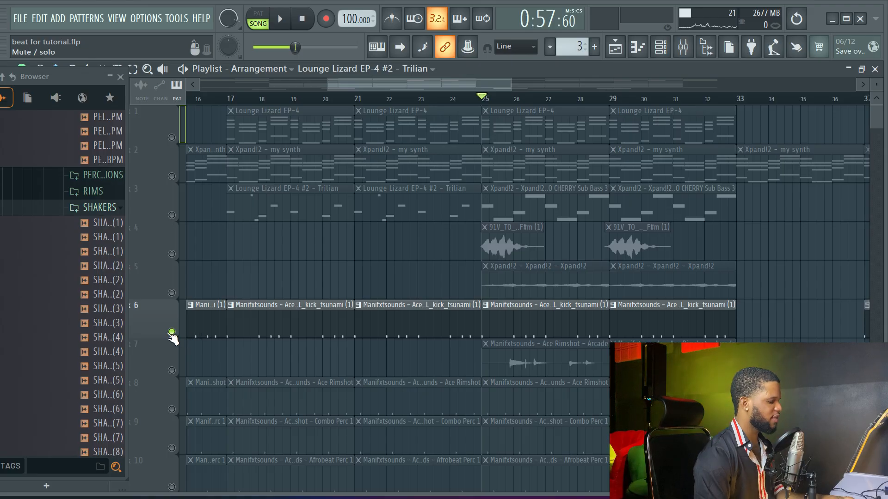
ctrl+click(171, 332)
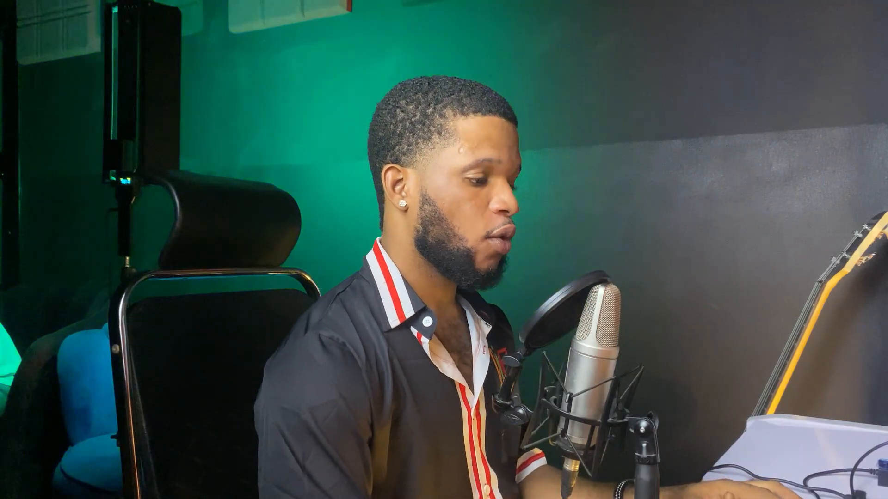